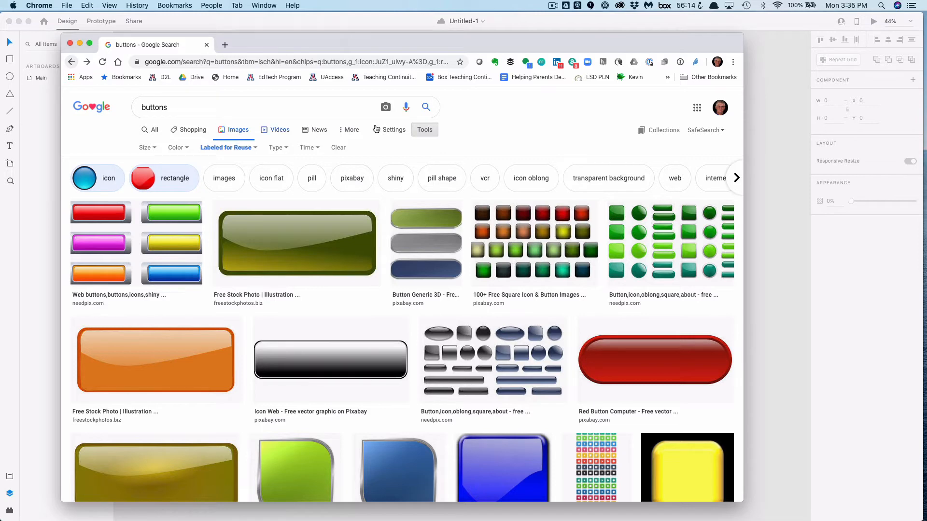
With the Labeled for Reuse usage filter checked, open the Button Generic 3D image from pixabay and copy the image
left_click(425, 132)
left_click(424, 132)
left_click(237, 153)
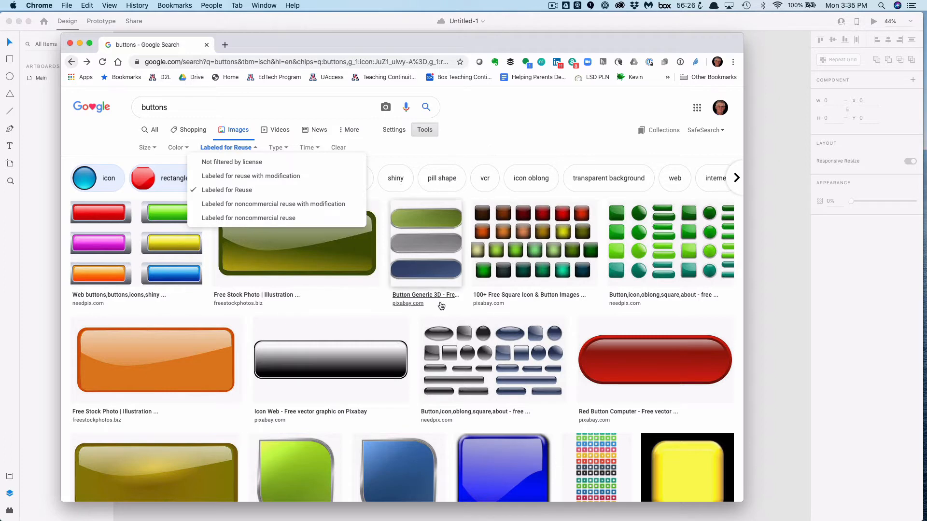
left_click(428, 274)
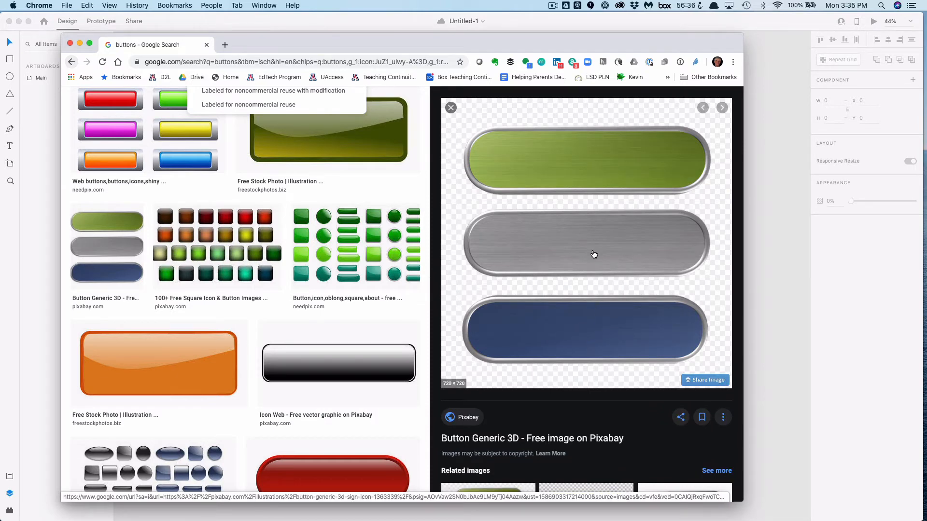
right_click(588, 329)
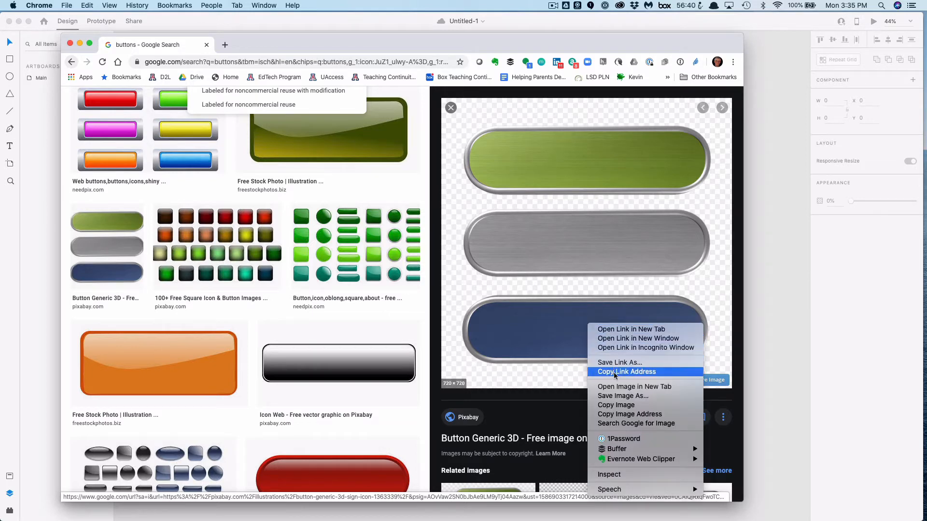
left_click(620, 405)
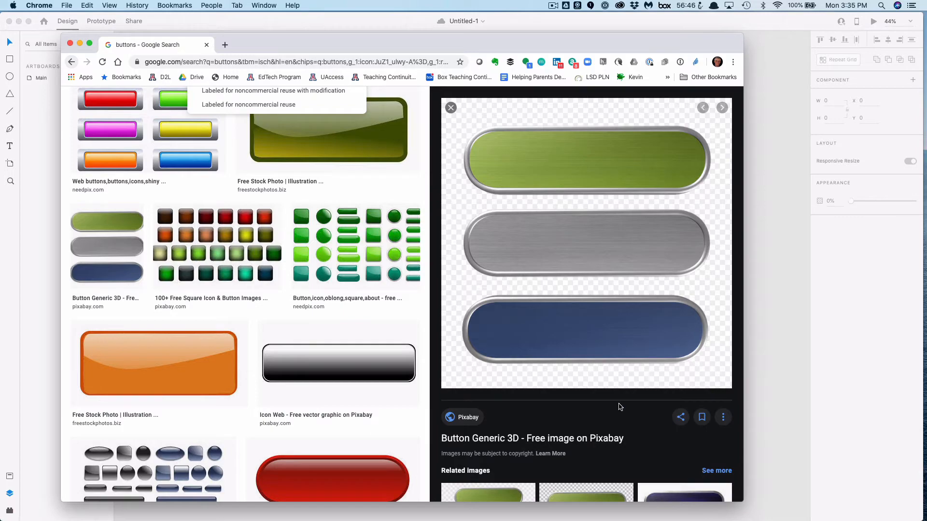
Switch to Photoshop and paste the copied image into a new 720 x 720 px document
key("super+Tab")
key("super+Tab")
key("super+Tab")
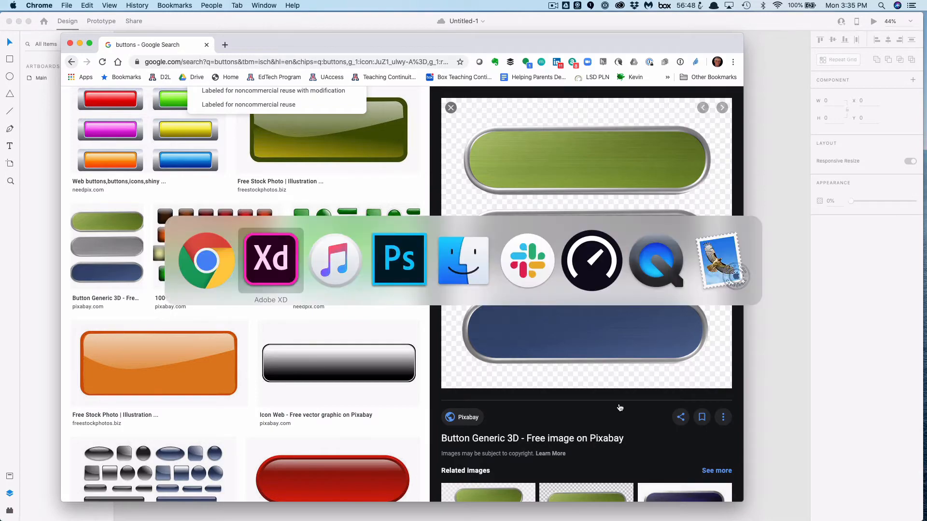
key("super+n")
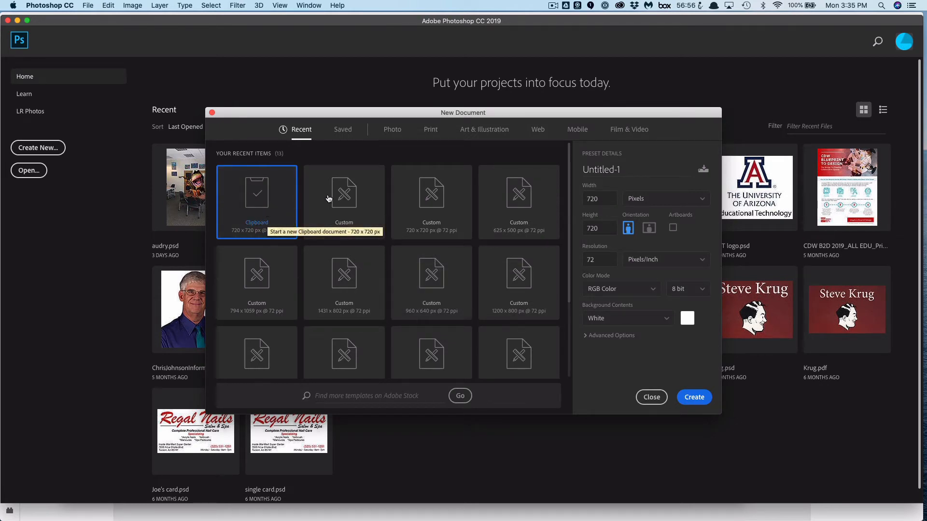
left_click(695, 397)
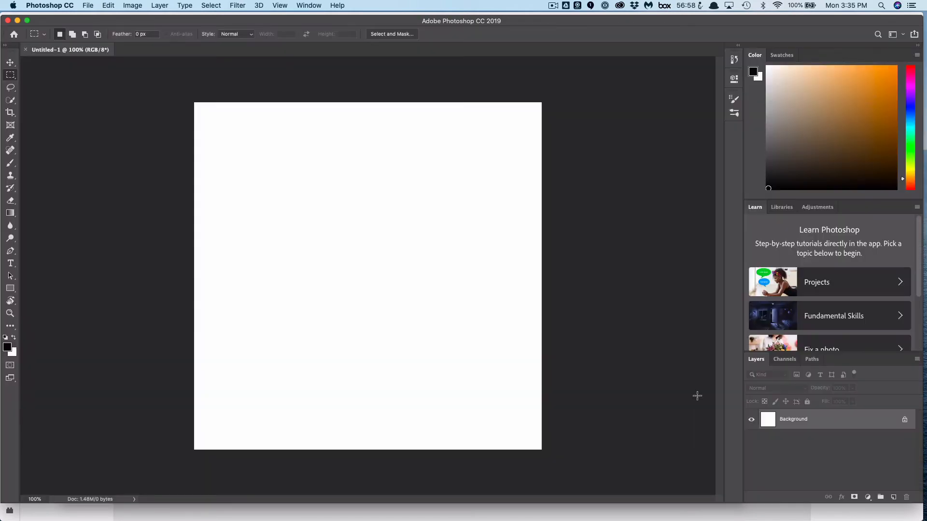
key("super+v")
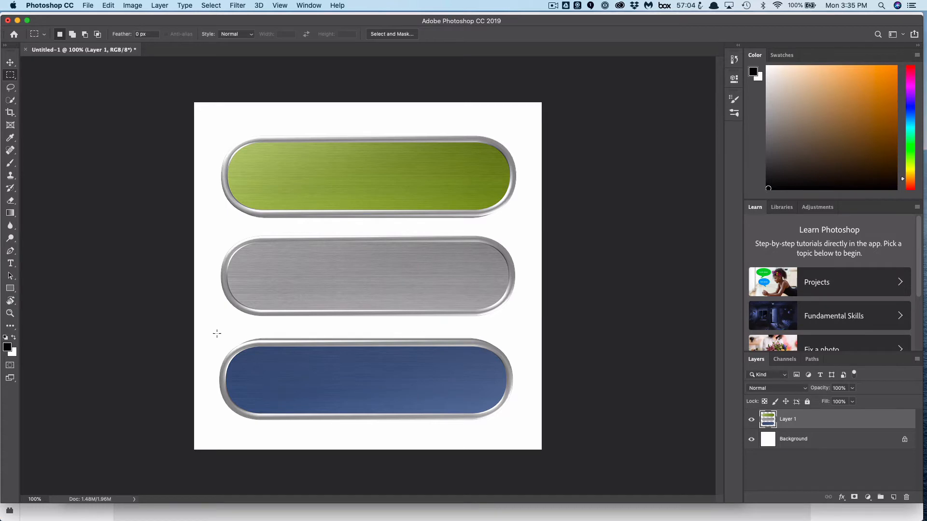
Marquee-select the blue button at the bottom of the image and copy it
left_click_drag(211, 332, 526, 429)
left_click(108, 6)
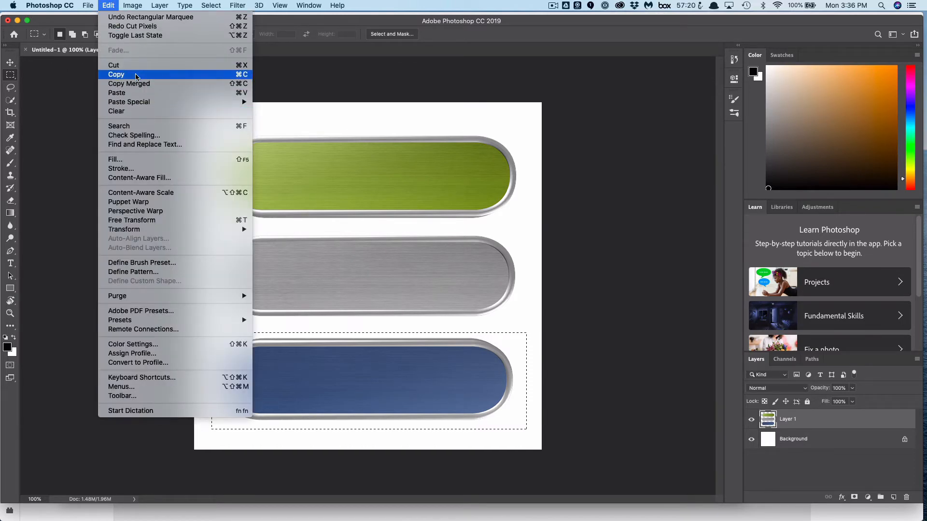
left_click(135, 76)
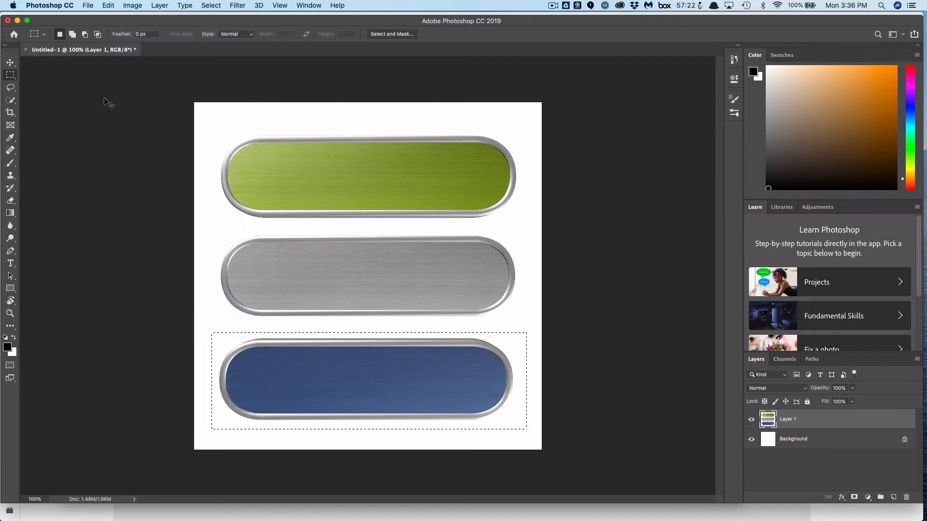
Paste the blue button into a new 614 x 175 px document and hide its background layer
key("super+n")
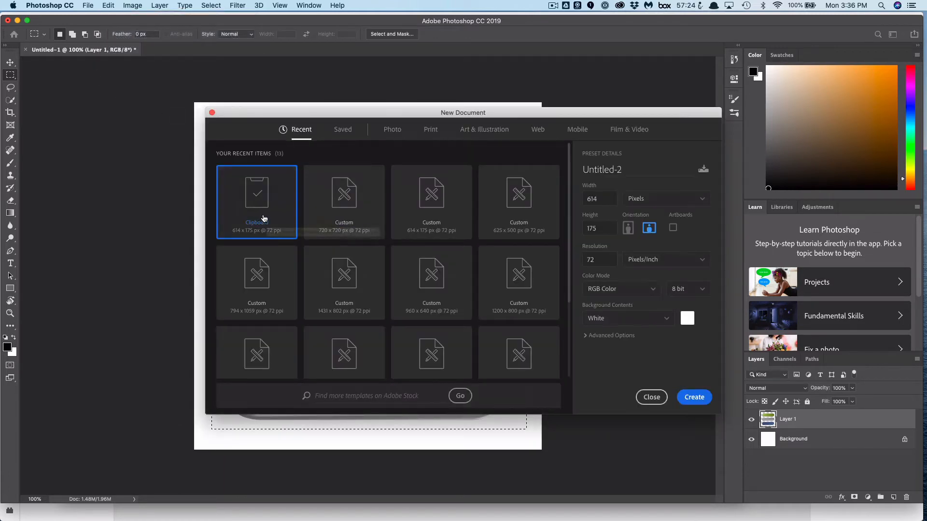
left_click(703, 399)
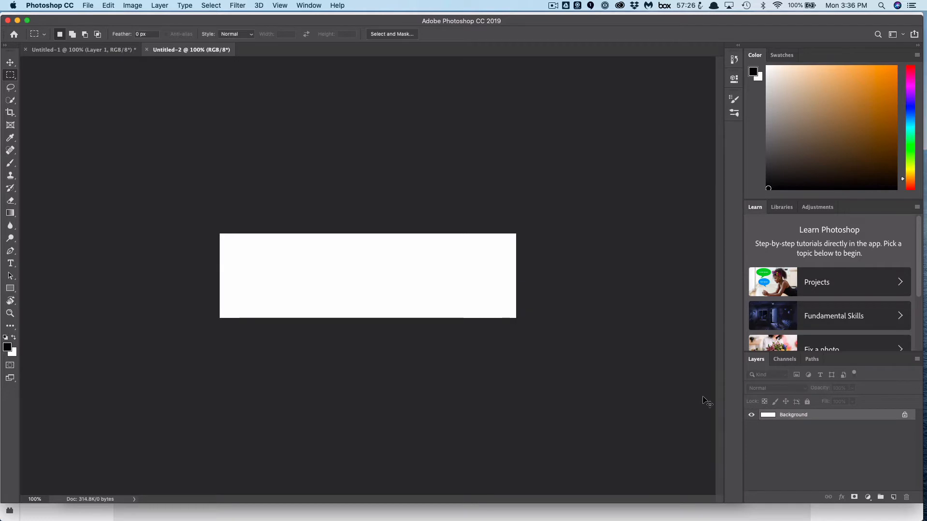
key("super+v")
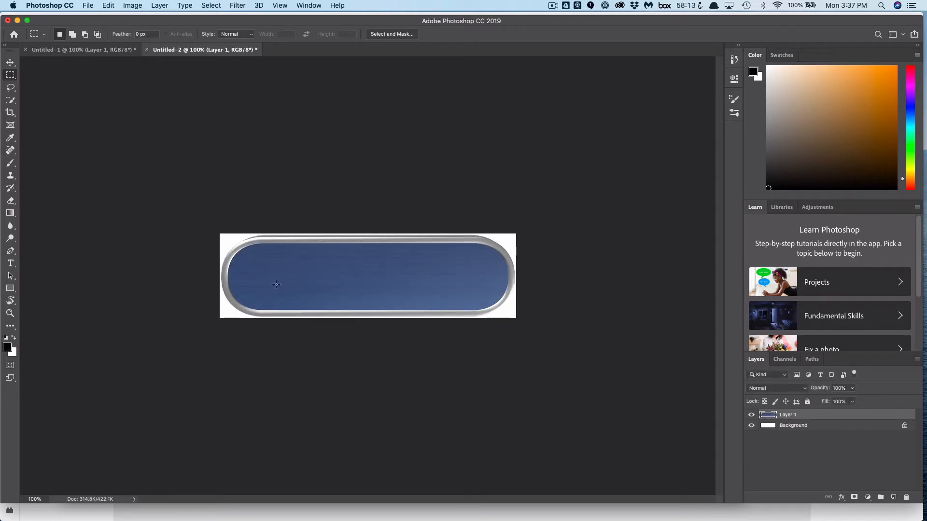
left_click(751, 426)
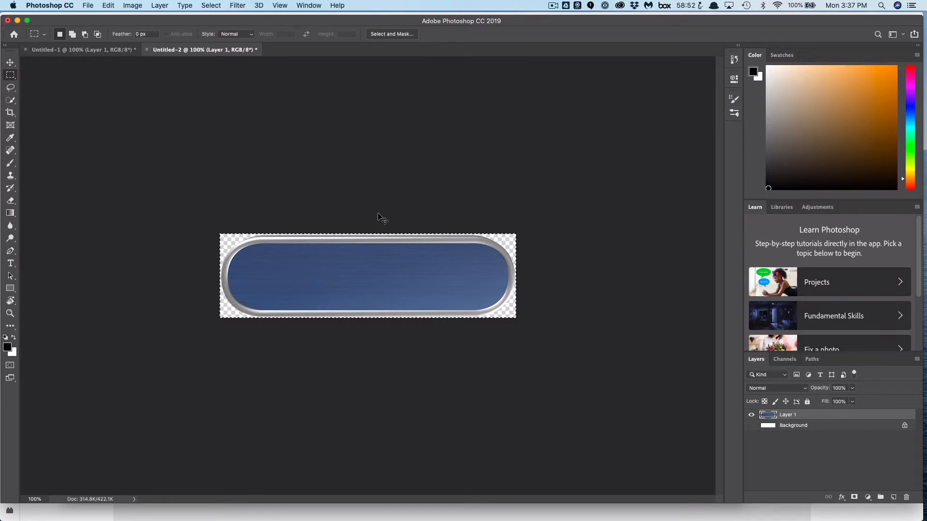
Select the button's pixels, crop the canvas to that selection, and copy the cropped button
key("super+Up")
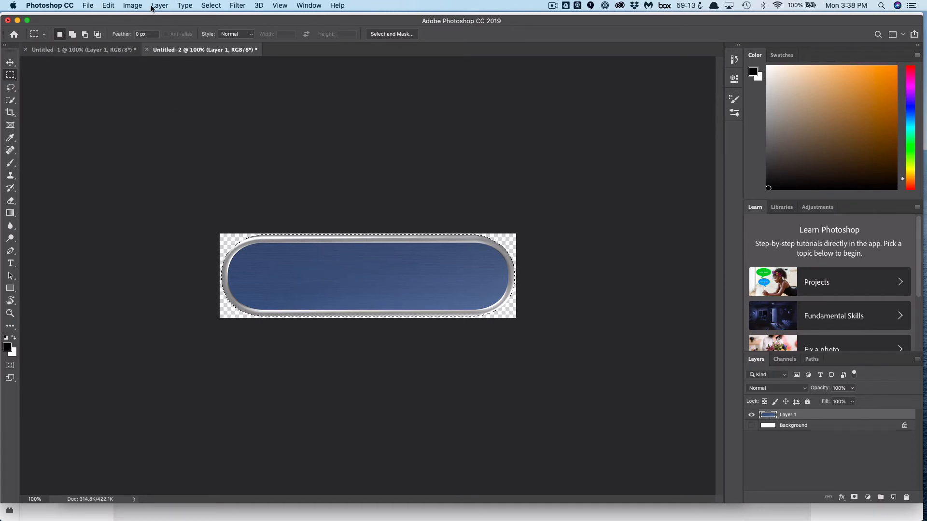
left_click(135, 6)
left_click(141, 108)
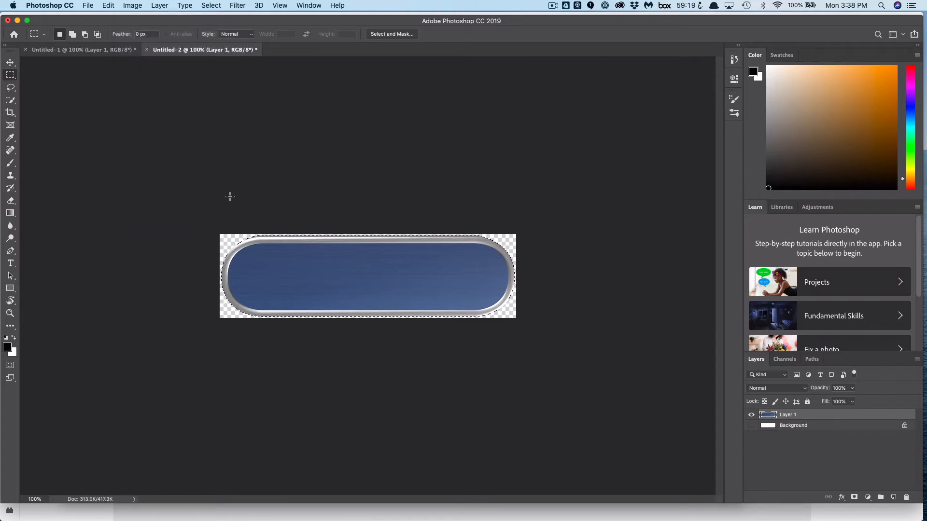
left_click(108, 5)
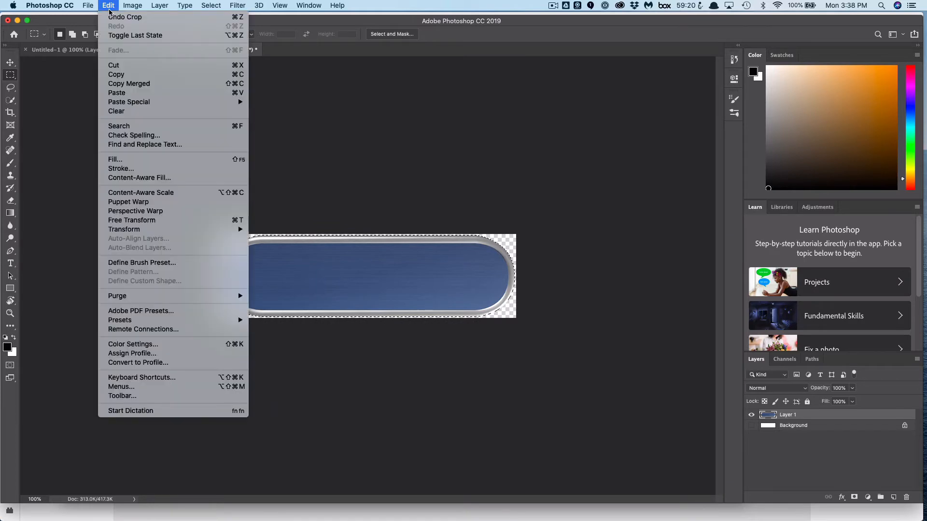
left_click(124, 74)
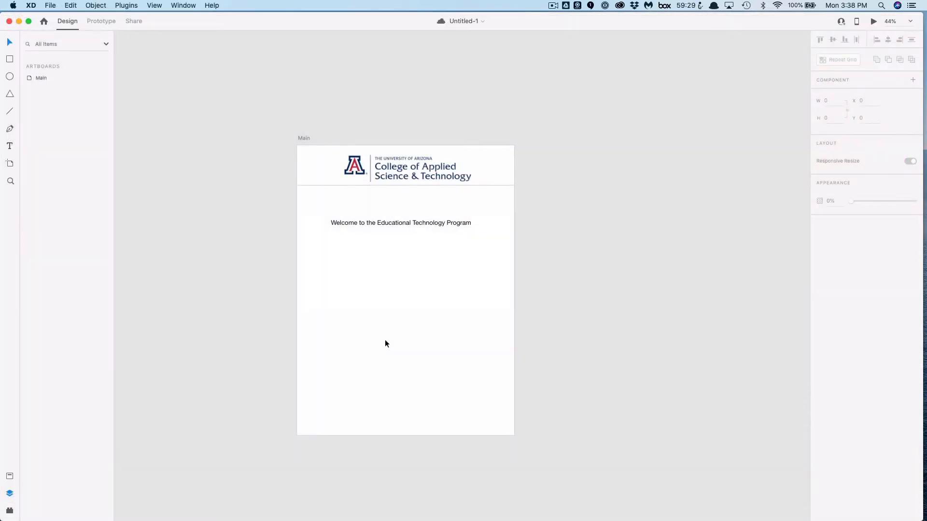
Paste the button onto the XD Main artboard and shrink it, placing it at the upper right below the header
key("super+v")
left_click_drag(482, 279, 437, 276)
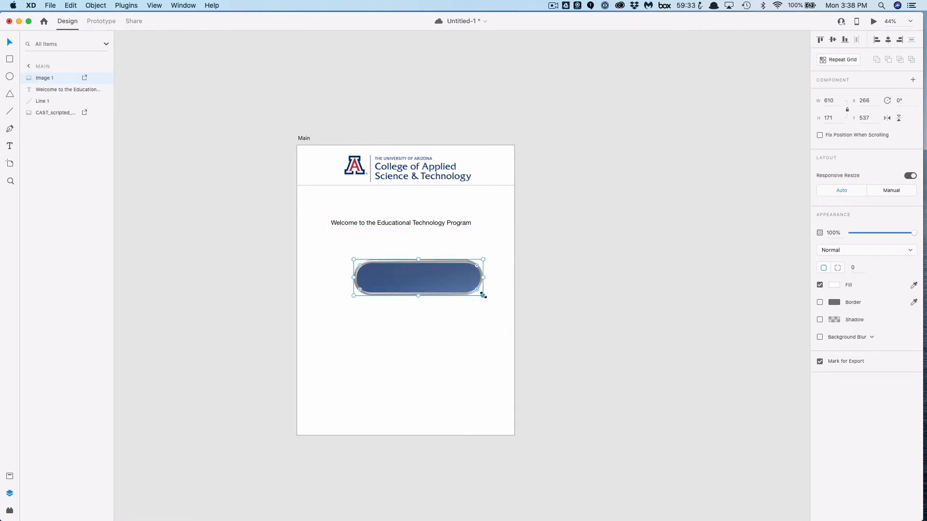
left_click_drag(483, 296, 482, 200)
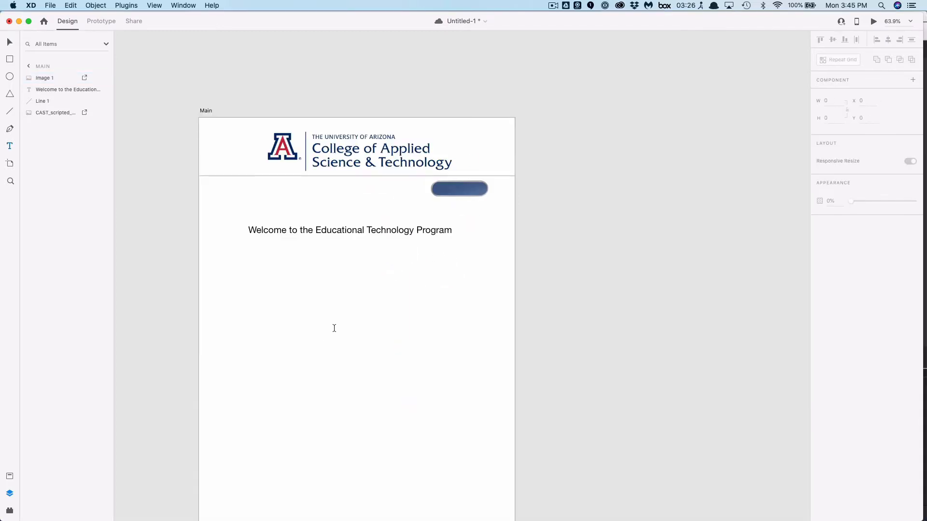
Add a text label reading Log in/Sign up on the artboard
left_click(335, 328)
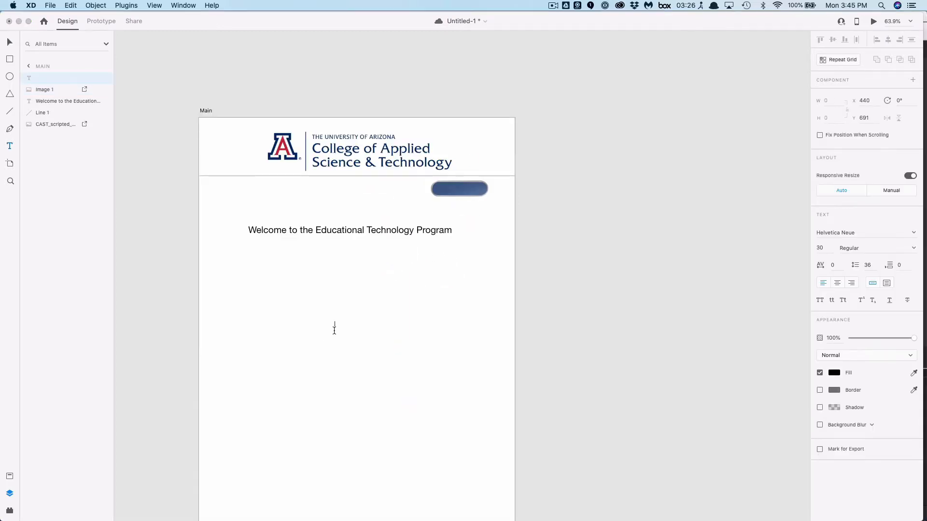
type("Log in/Sign up")
Select all of the Log in/Sign up text and change its fill colour to red
left_click(339, 323)
double_click(349, 327)
key("super+a")
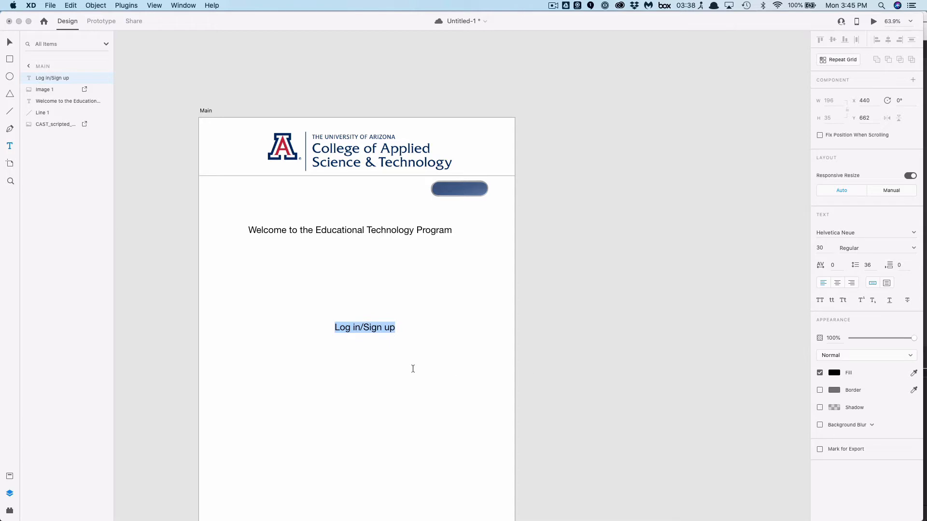
left_click(834, 373)
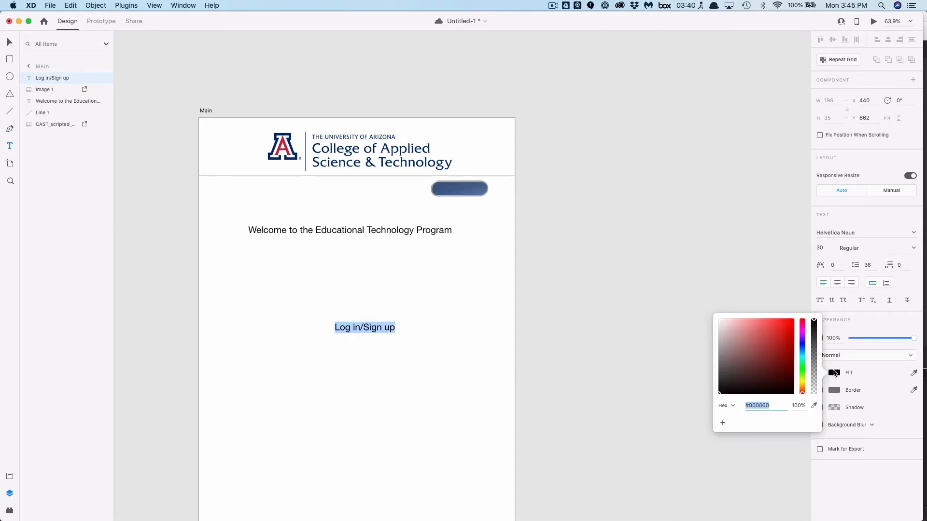
left_click(792, 322)
Move the Log in/Sign up text onto the button and nudge it vertically into place
left_click(9, 44)
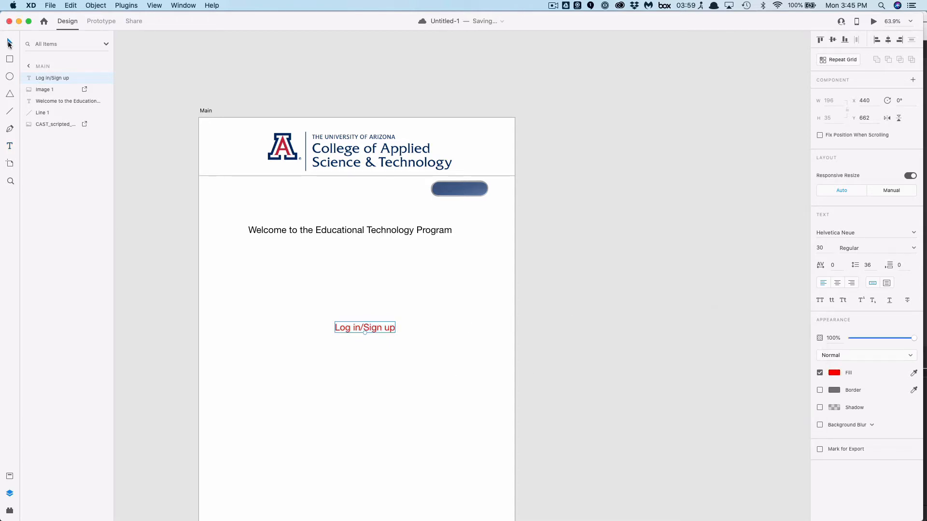
left_click_drag(380, 328, 476, 203)
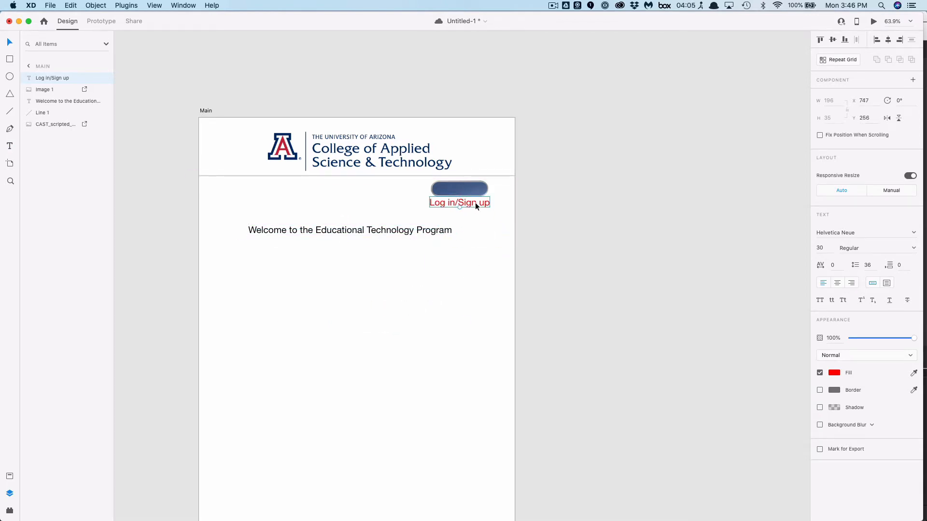
key("Up")
key("Up")
key("Up")
key("Up")
key("Up")
key("Up")
key("Up")
key("Up")
key("Up")
key("Up")
key("Up")
key("Up")
key("Up")
key("Up")
key("Up")
key("Up")
key("Up")
key("Up")
key("Up")
key("Up")
key("Up")
key("Up")
key("Up")
key("Up")
key("Up")
key("Up")
key("Up")
key("Up")
key("Up")
key("Up")
key("Up")
key("Up")
key("Up")
key("Up")
key("Up")
key("Up")
key("Up")
key("Up")
key("Up")
key("Up")
key("Up")
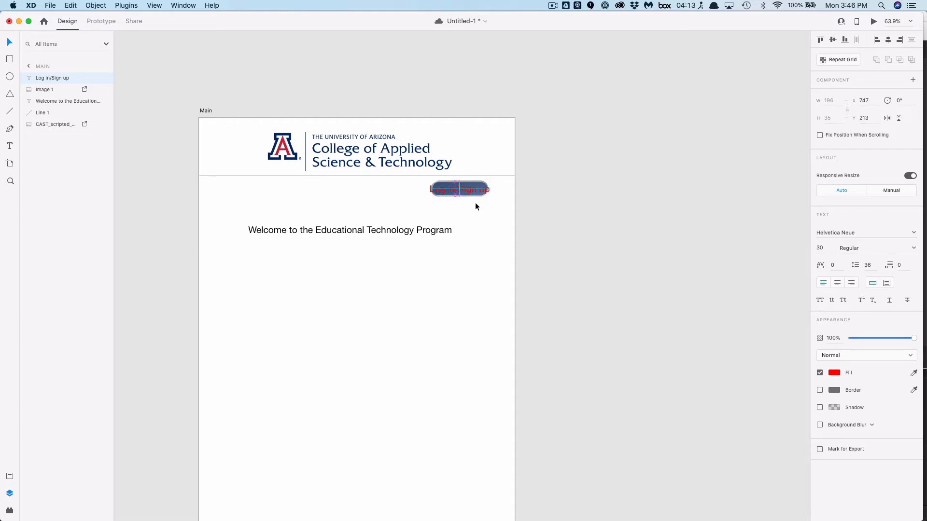
key("Down")
Select the button image and widen it to about 246 x 70 px so the text fits
left_click(442, 199)
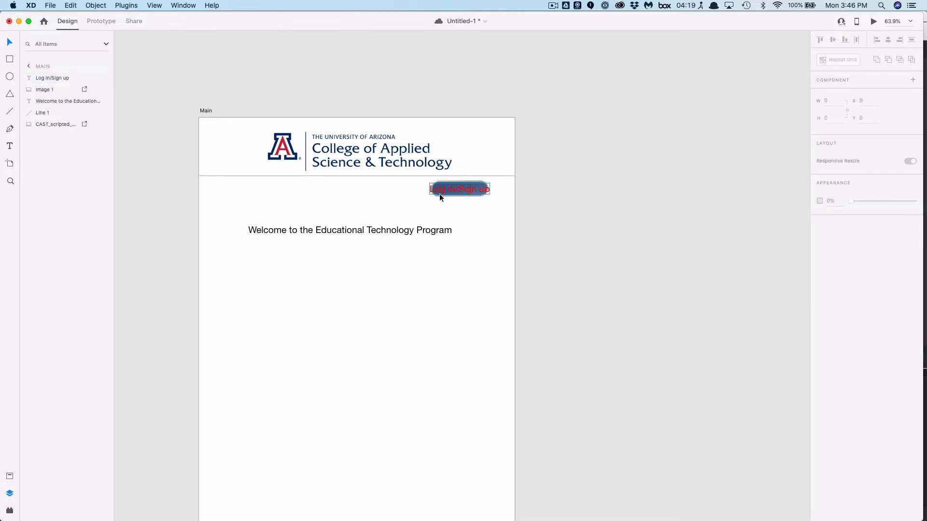
left_click(439, 194)
left_click(450, 182)
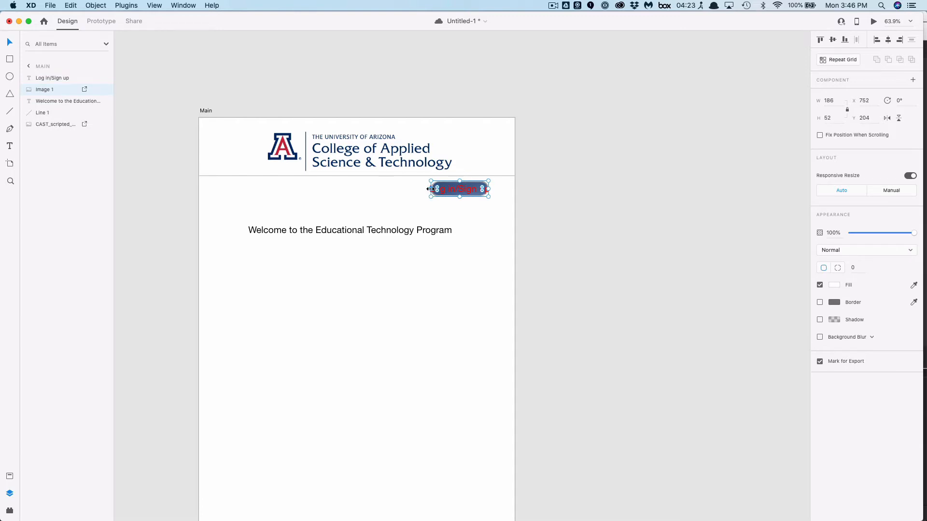
left_click_drag(431, 189, 418, 189)
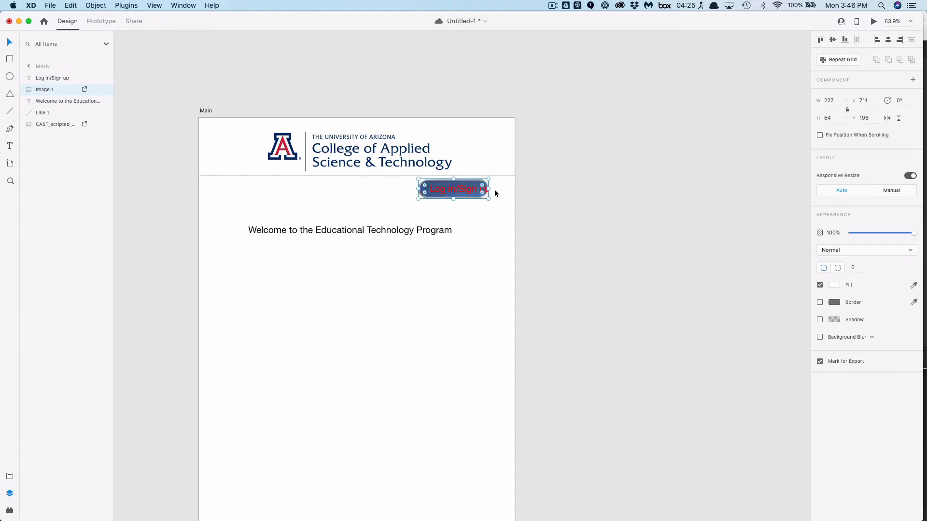
left_click_drag(486, 189, 493, 188)
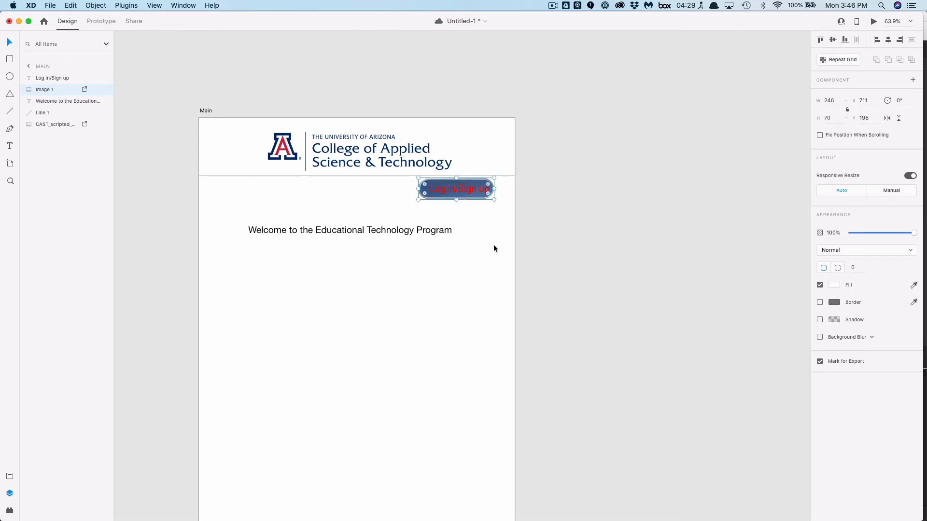
Select both the button image and the Log in/Sign up text and group them together
left_click(474, 189, "shift")
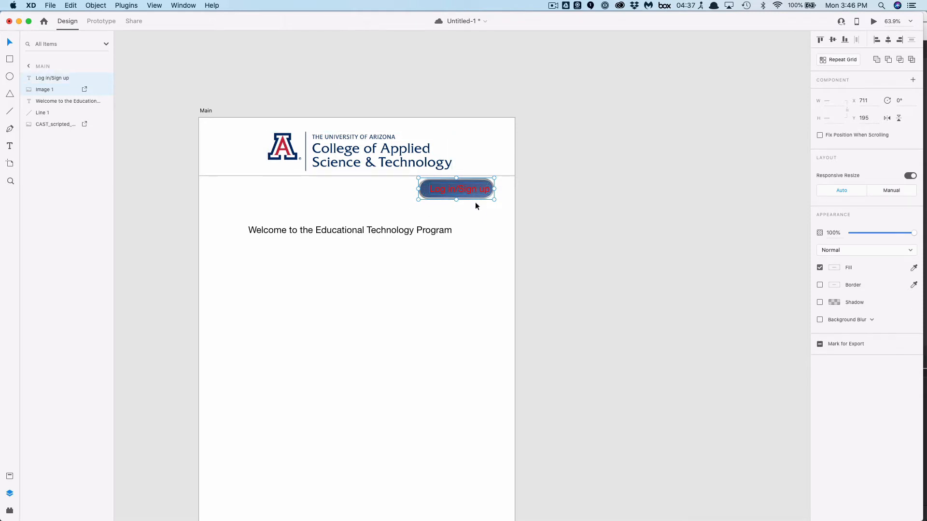
left_click(482, 222)
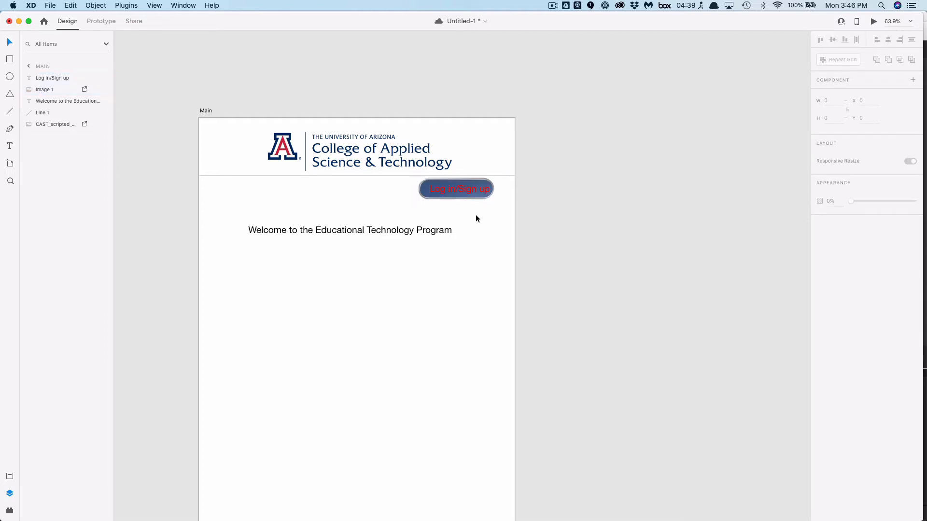
left_click(462, 189)
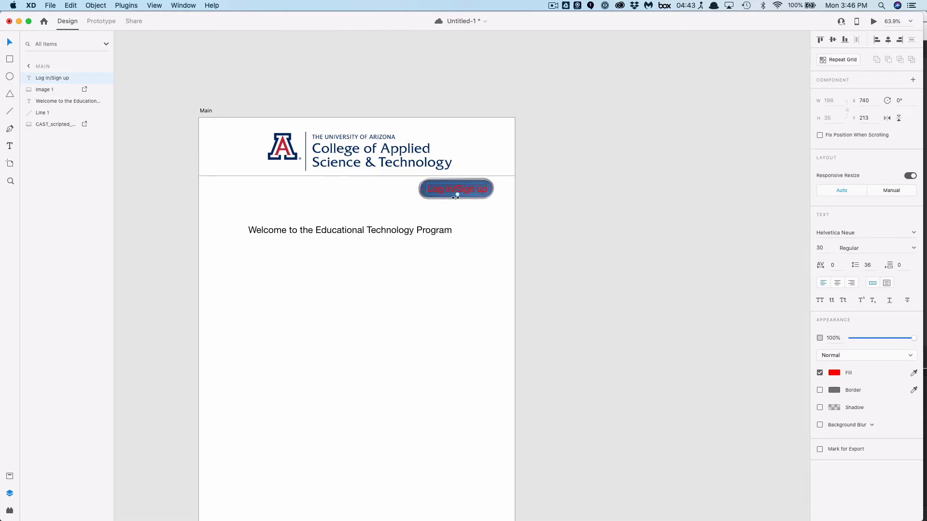
left_click(467, 193, "shift")
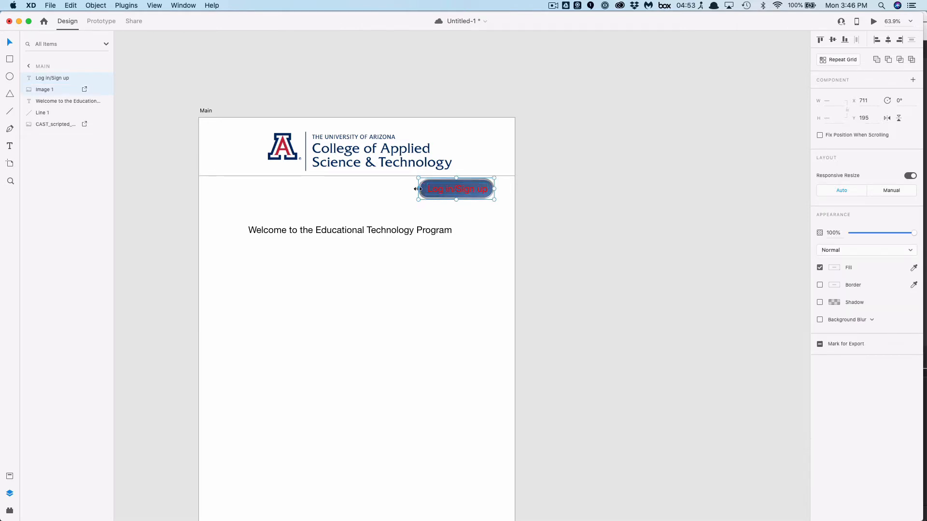
left_click(96, 6)
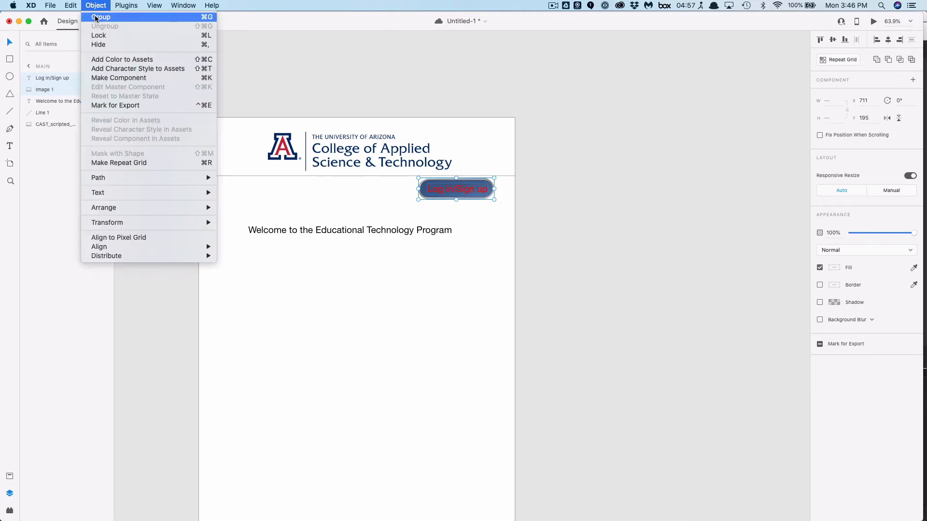
left_click(100, 17)
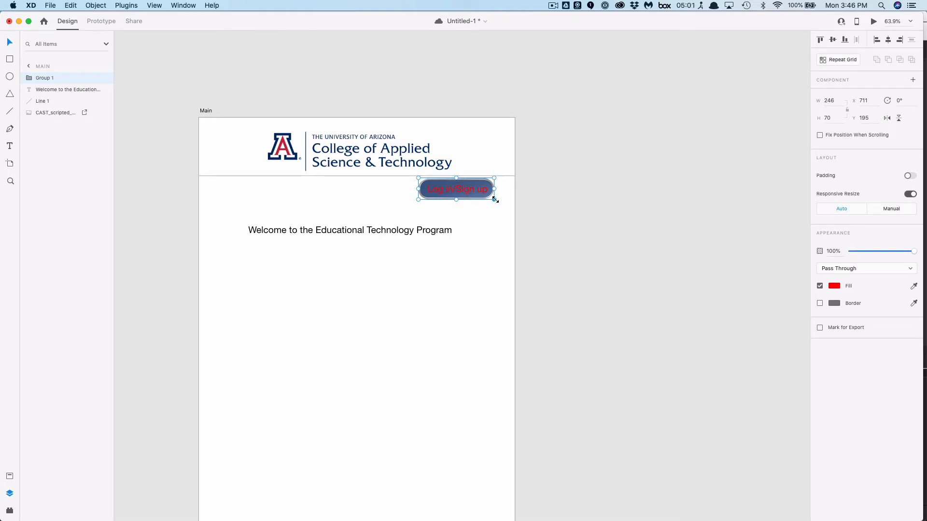
Scale the grouped button down to about 162 x 46 px and save the document
mouse_move(494, 199)
left_mouse_down()
mouse_move(462, 186)
mouse_move(487, 185)
left_mouse_up()
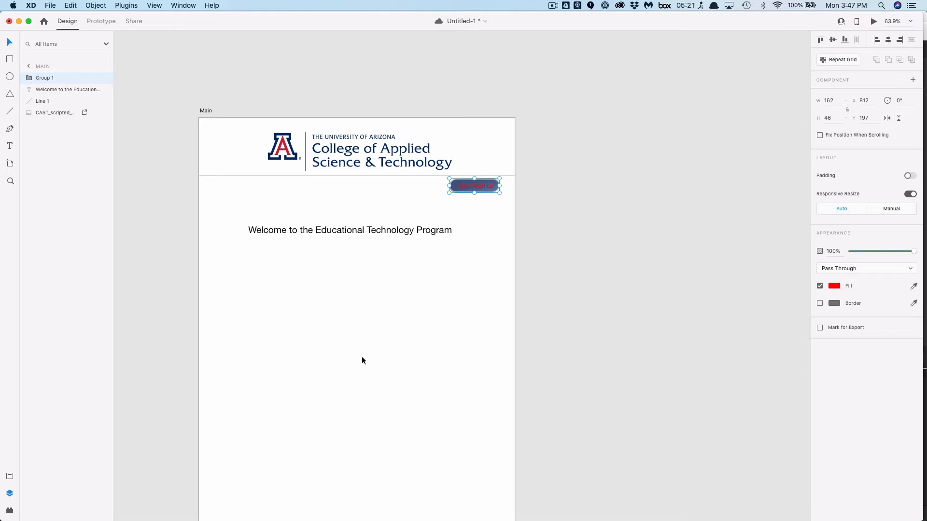
key("super+s")
left_click(10, 478)
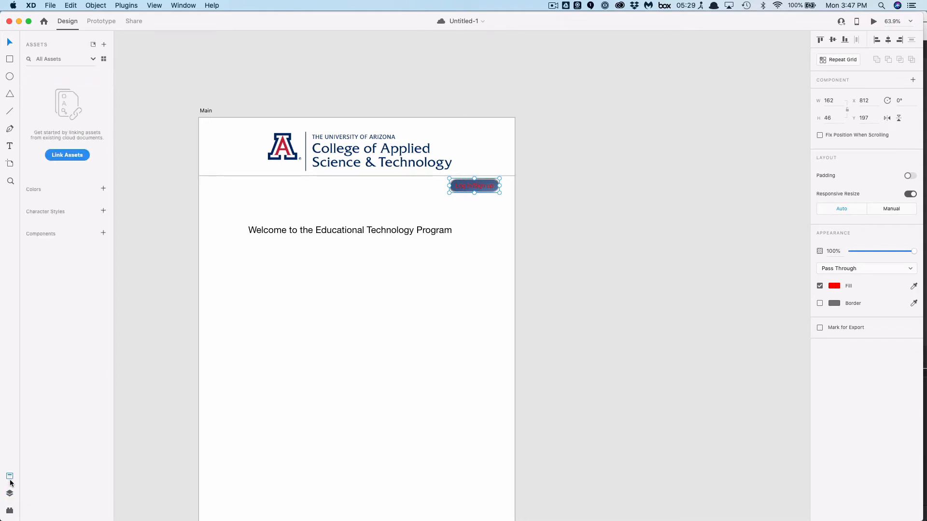
left_click(10, 513)
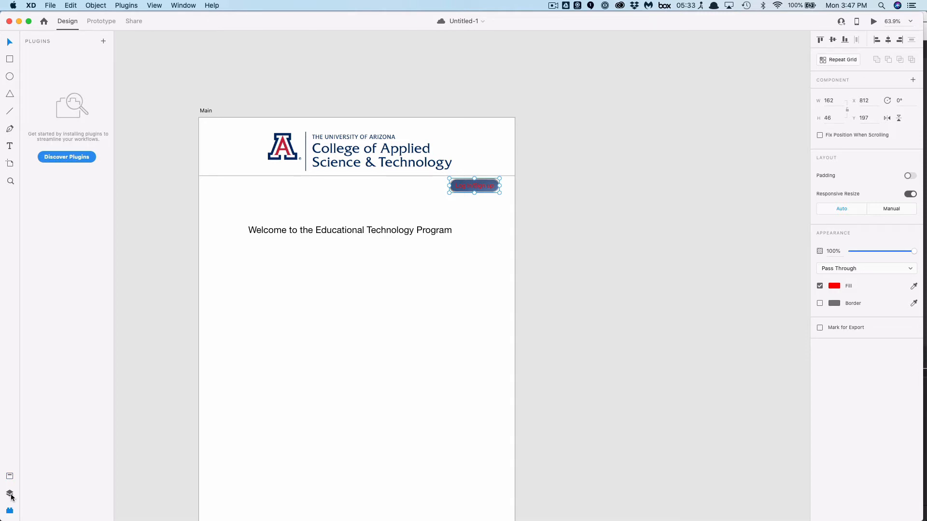
left_click(9, 495)
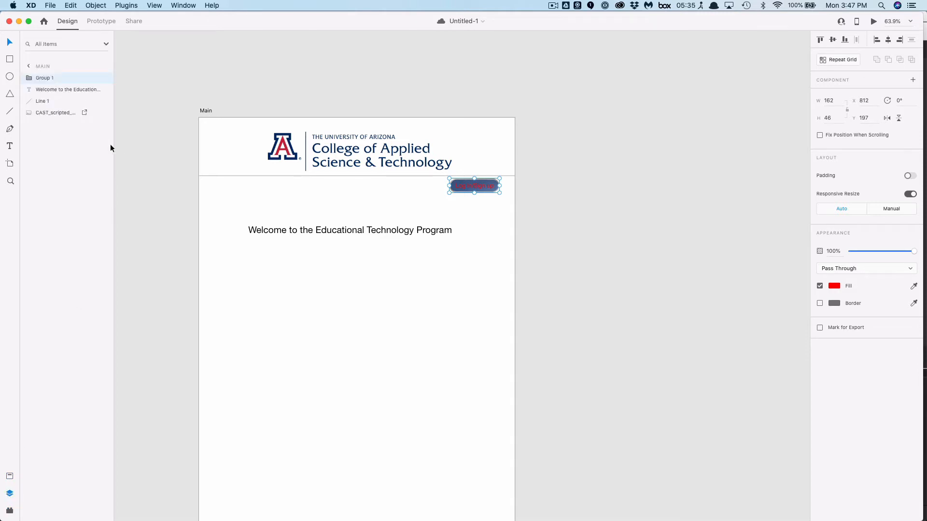
Duplicate the Main artboard
left_click(30, 67)
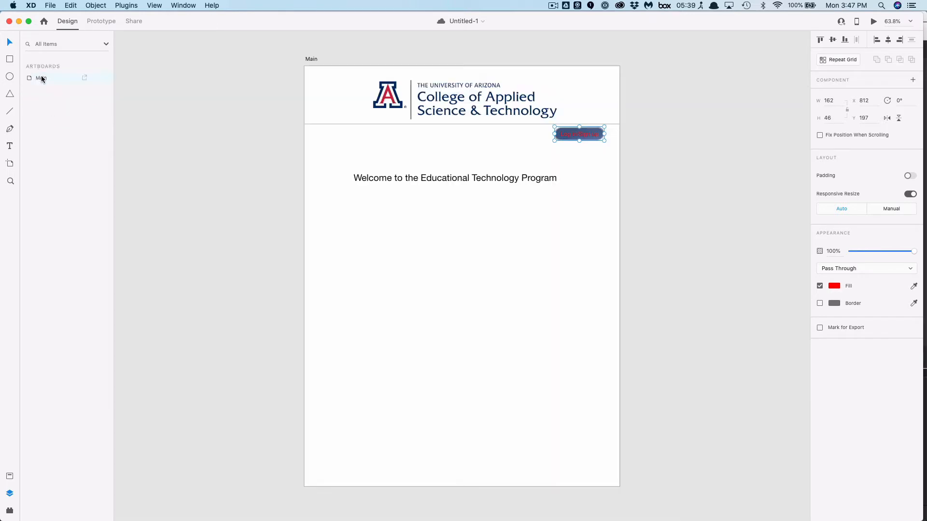
left_click(42, 79)
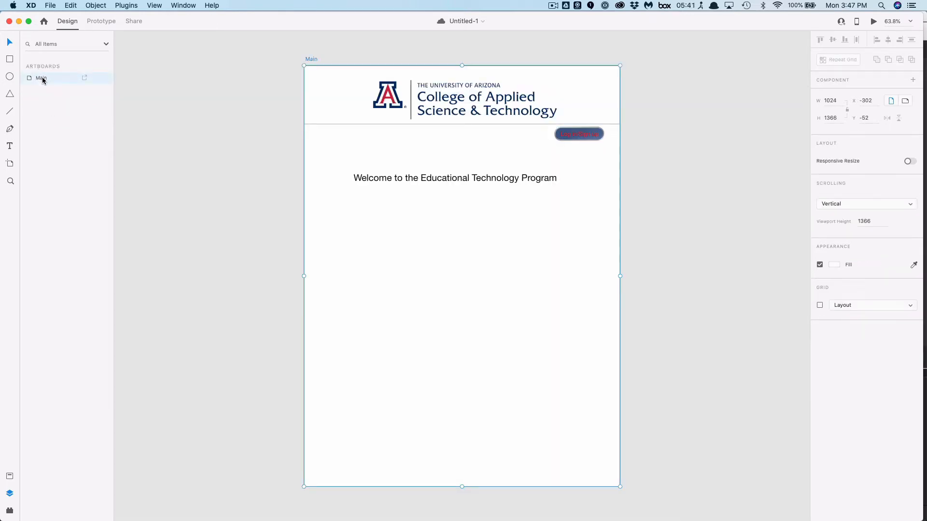
left_click(71, 5)
left_click(106, 80)
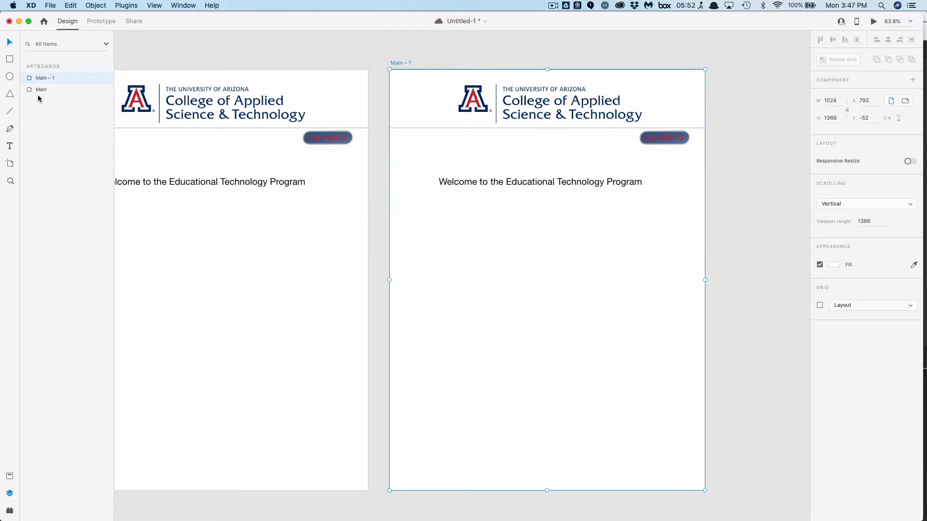
Draw a rectangle about 326 x 370 px below the button on the duplicated artboard
left_click(10, 59)
left_click_drag(594, 158, 695, 272)
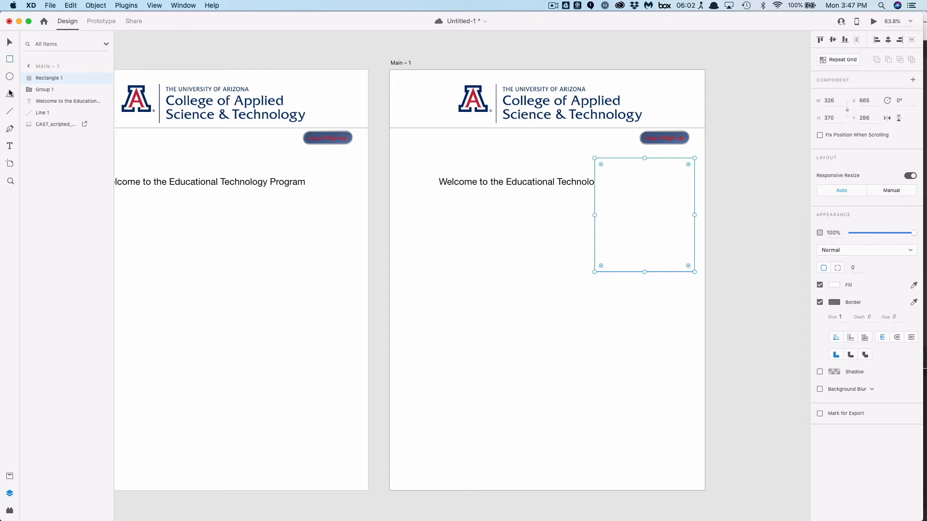
Draw a triangle about 44 x 71 px on the rectangle's top edge and unite both shapes into one speech-bubble panel
left_click(10, 95)
left_click_drag(656, 146, 669, 167)
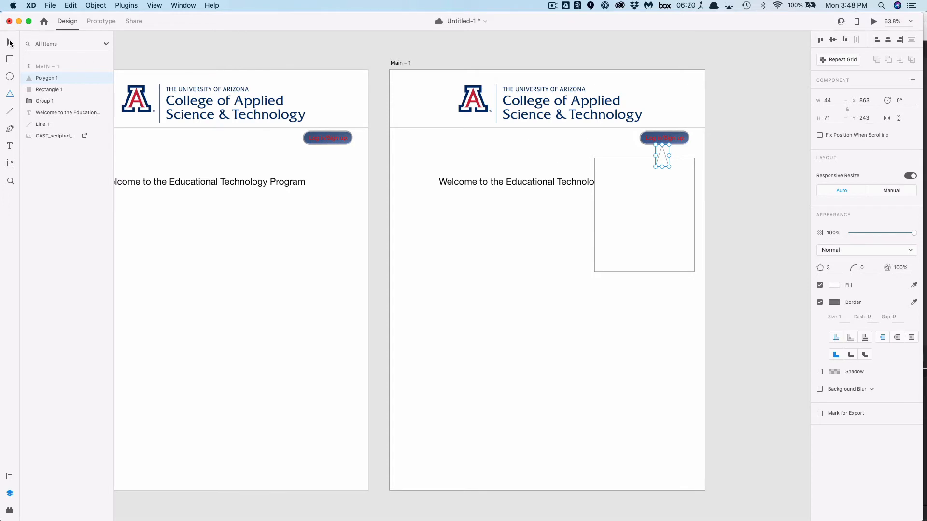
left_click(9, 42)
left_click(664, 229, "shift")
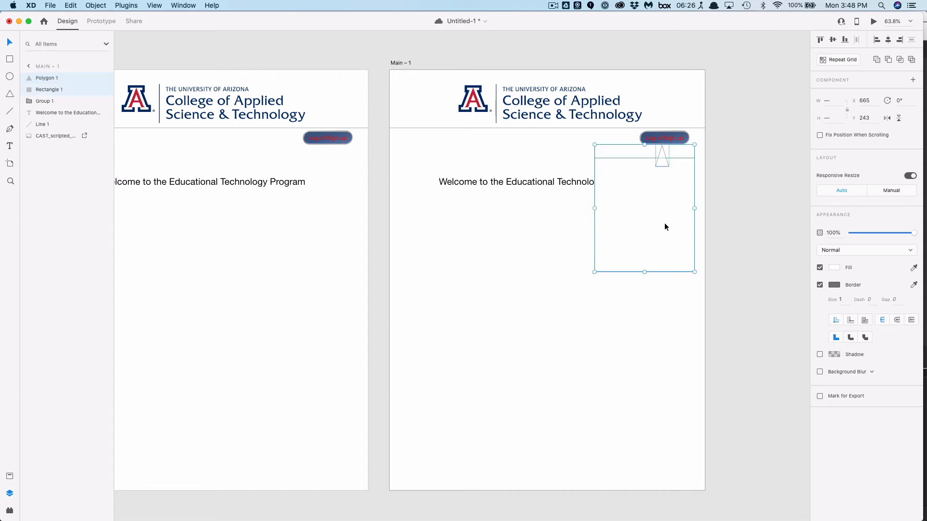
left_click(877, 60)
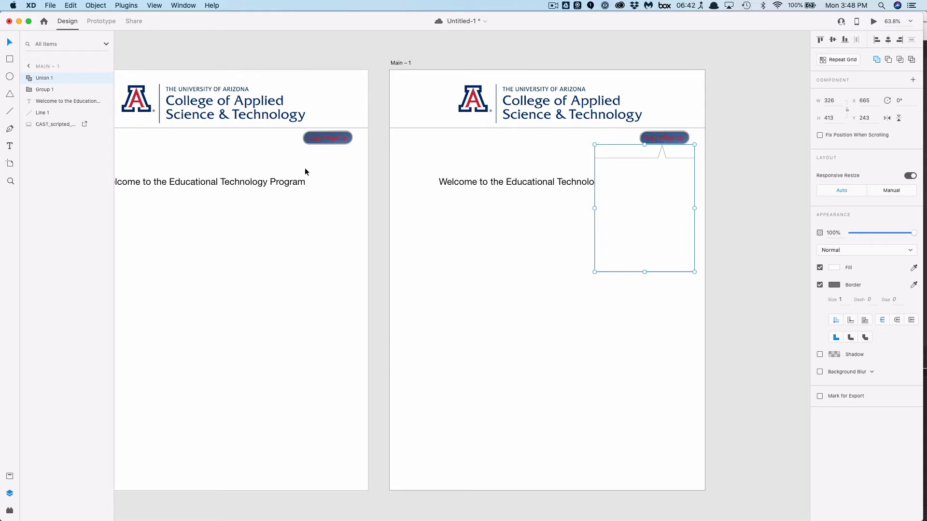
Draw a field rectangle about 264 x 49 px near the panel's top and add the text Username inside it
left_click(10, 61)
left_click_drag(604, 170, 685, 185)
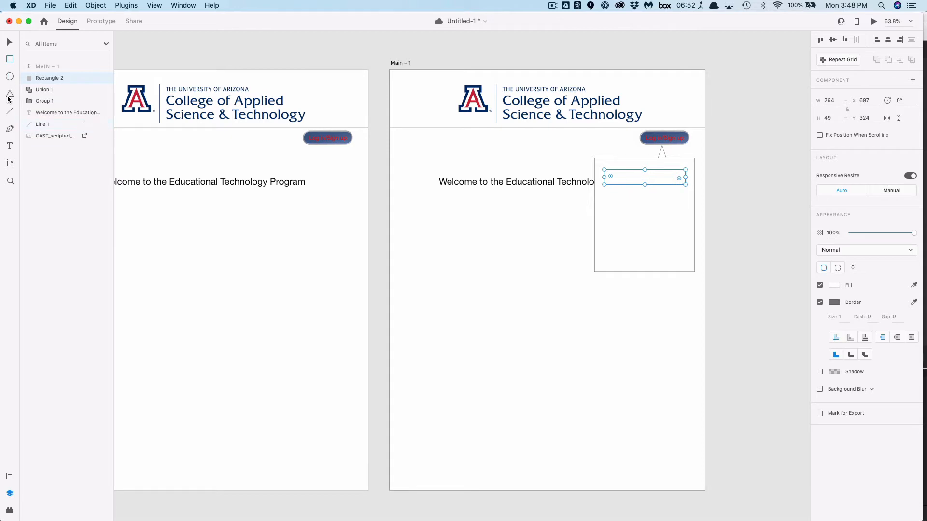
left_click(10, 146)
left_click(631, 179)
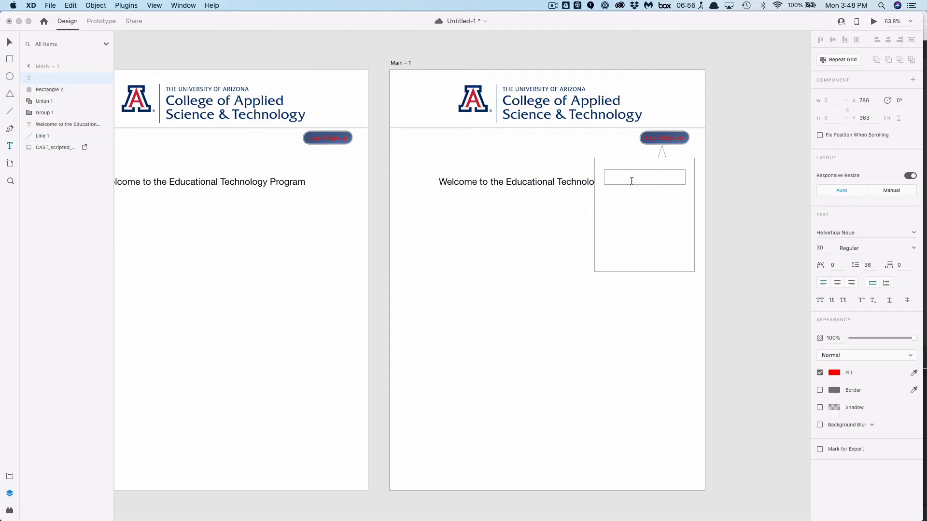
type("Username")
Set the Username text's fill colour to grey #989393 and nudge the text into place within its field
key("super+a")
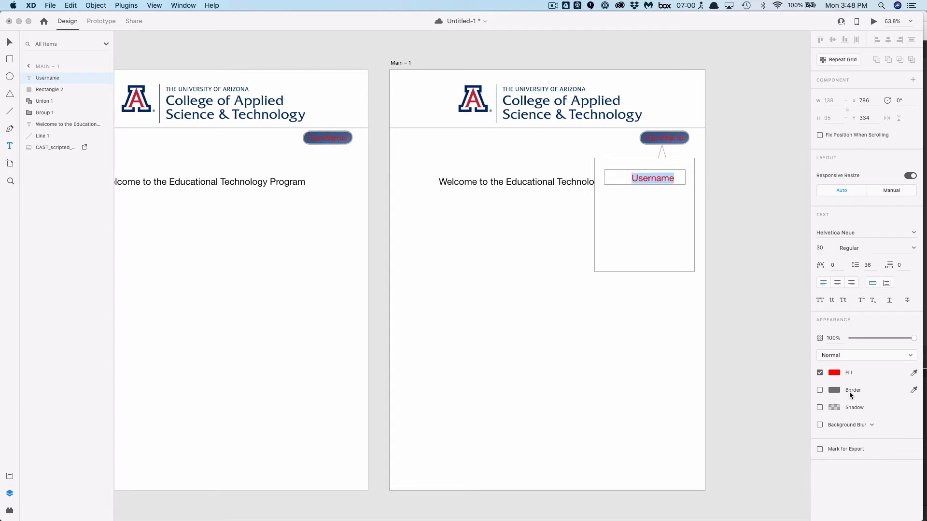
left_click(834, 373)
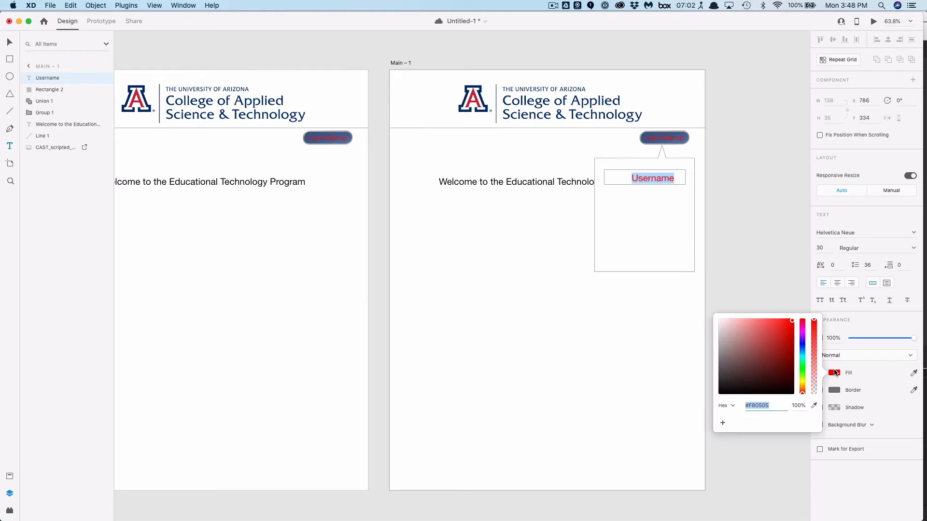
left_click(721, 394)
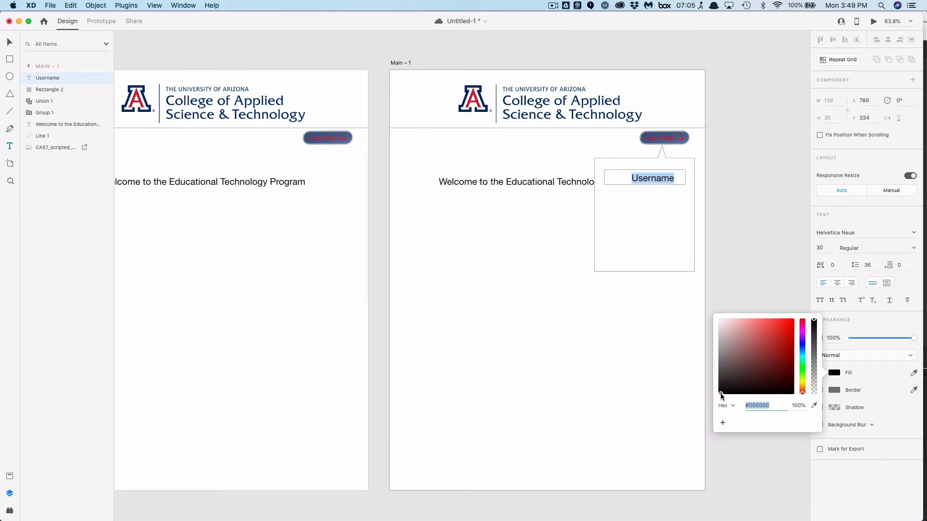
left_click(722, 349)
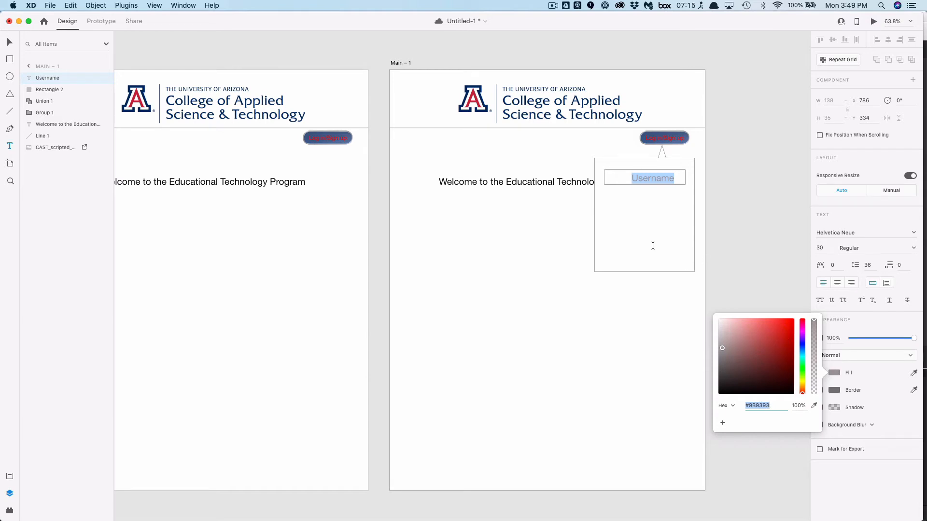
left_click(9, 43)
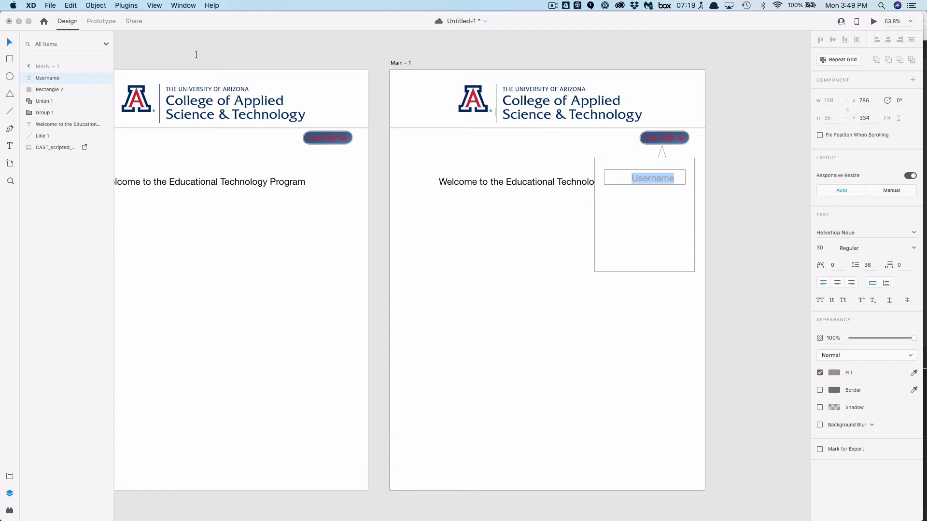
left_click(9, 43)
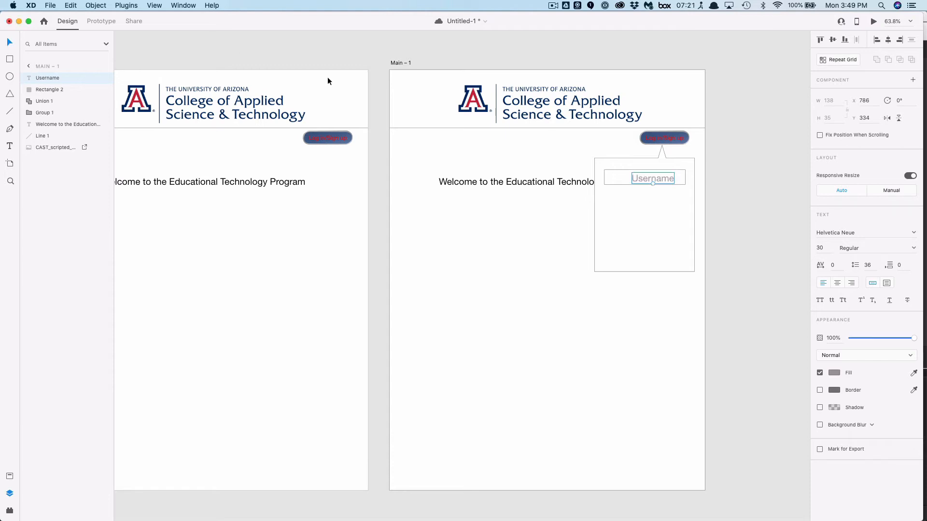
left_click_drag(654, 179, 646, 176)
left_click(648, 216)
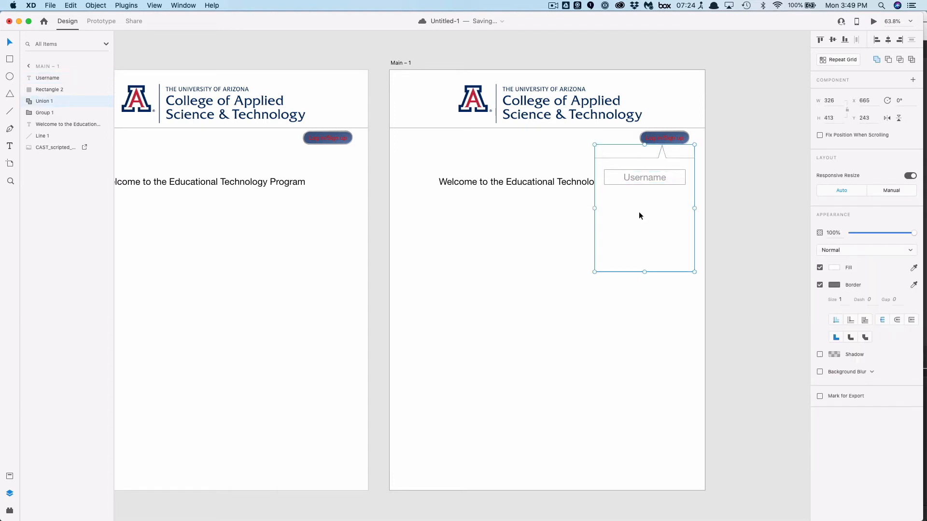
Duplicate the Username field rectangle and move the copy just below the original
left_click(610, 181)
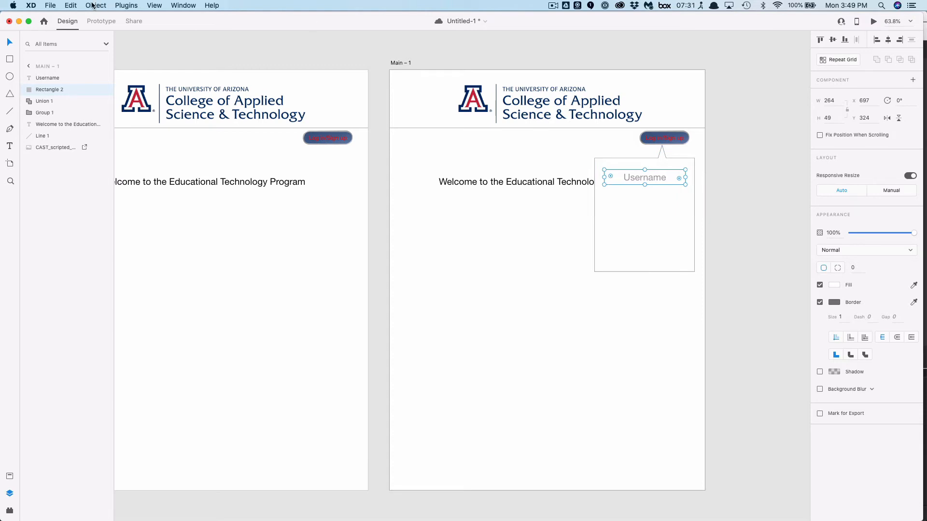
left_click(71, 6)
left_click(85, 78)
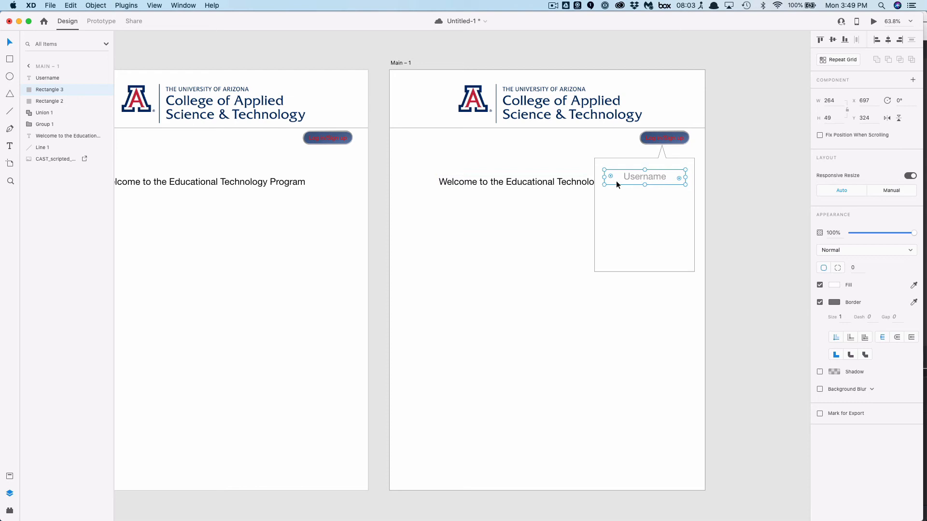
left_click_drag(617, 182, 616, 202)
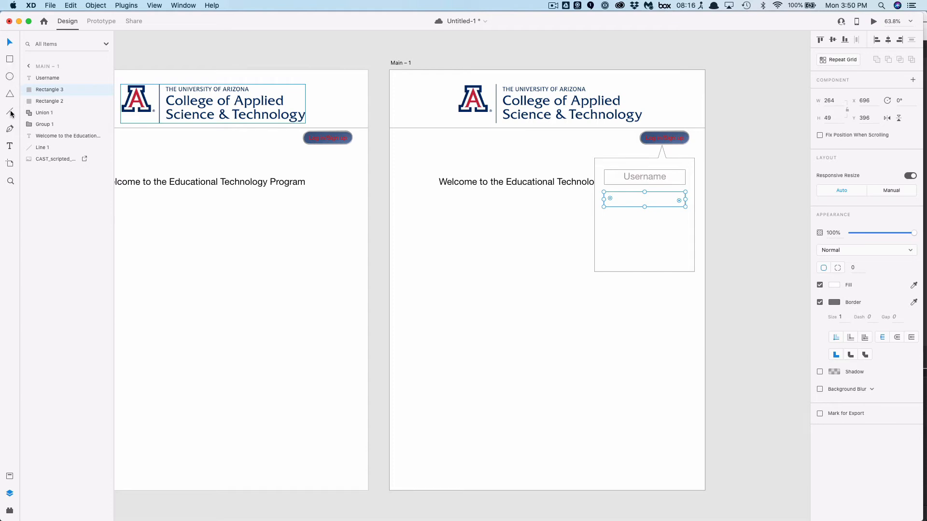
Add the label Password inside the second field, correcting its capitalisation
left_click(11, 146)
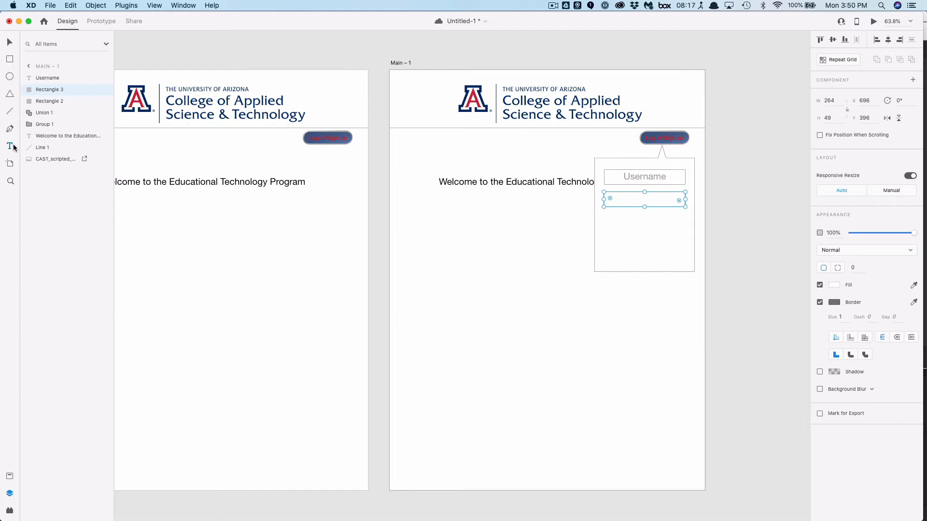
left_click(643, 201)
type("PAssword")
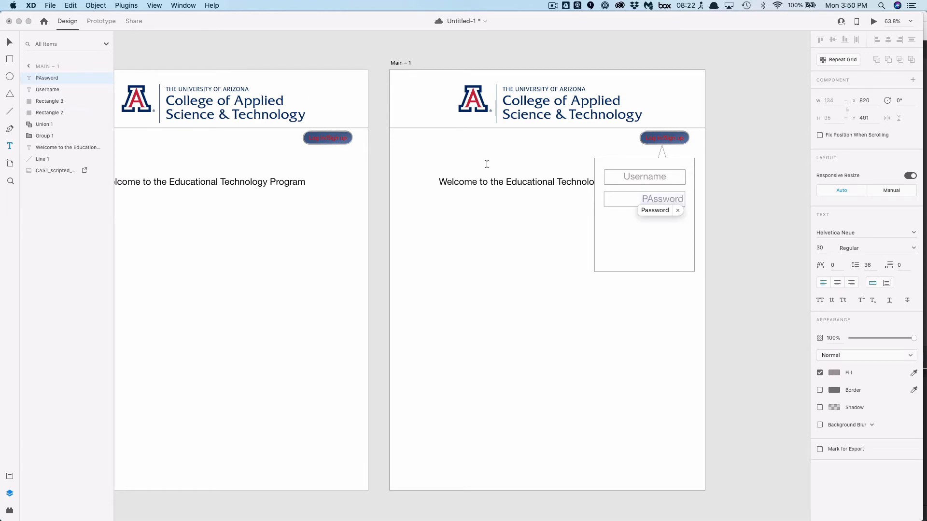
key("Left")
key("Left")
key("Left")
key("BackSpace")
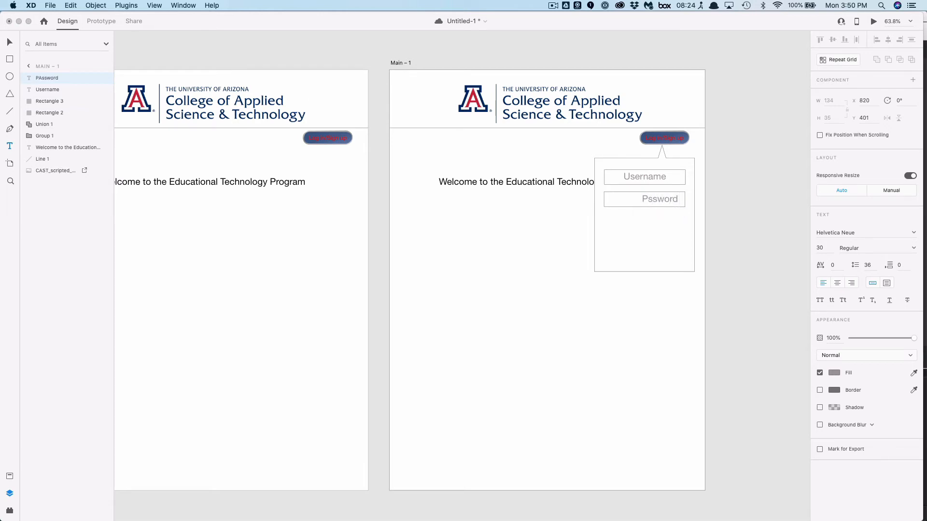
type("a")
left_click(10, 42)
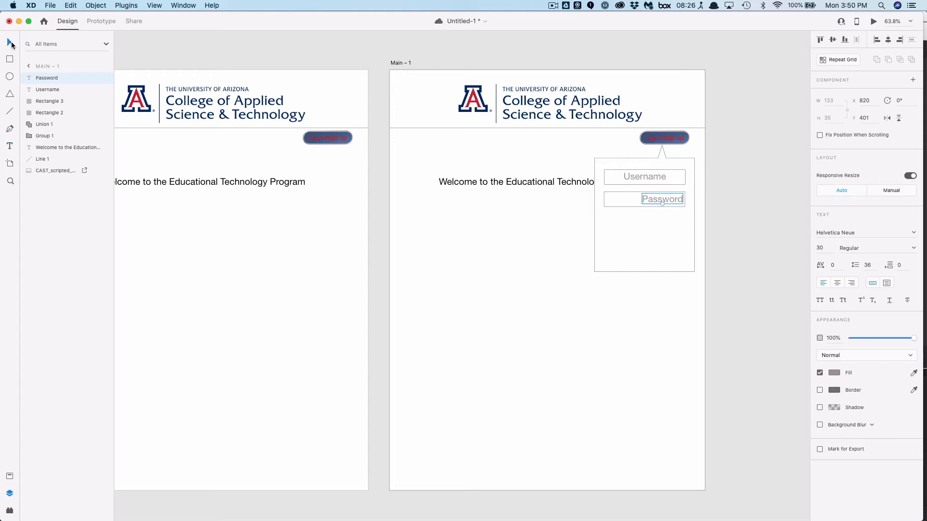
Nudge the Password label into place and draw a button rectangle about 194 x 54 px below the two fields
left_click_drag(668, 198, 653, 199)
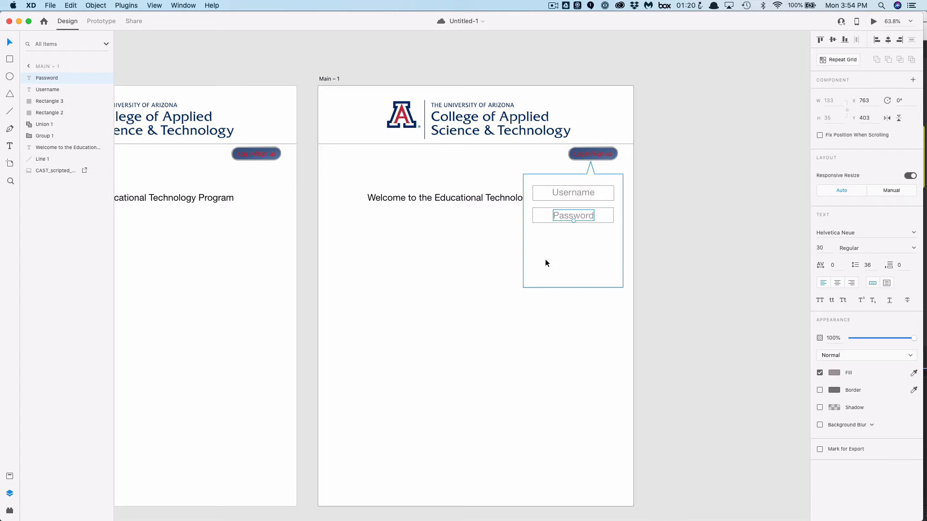
left_click(9, 59)
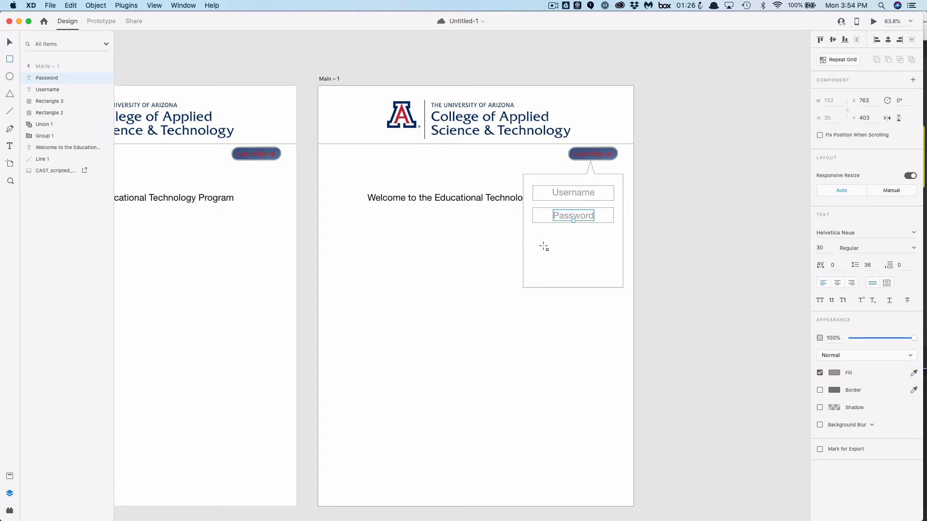
left_click_drag(542, 244, 603, 261)
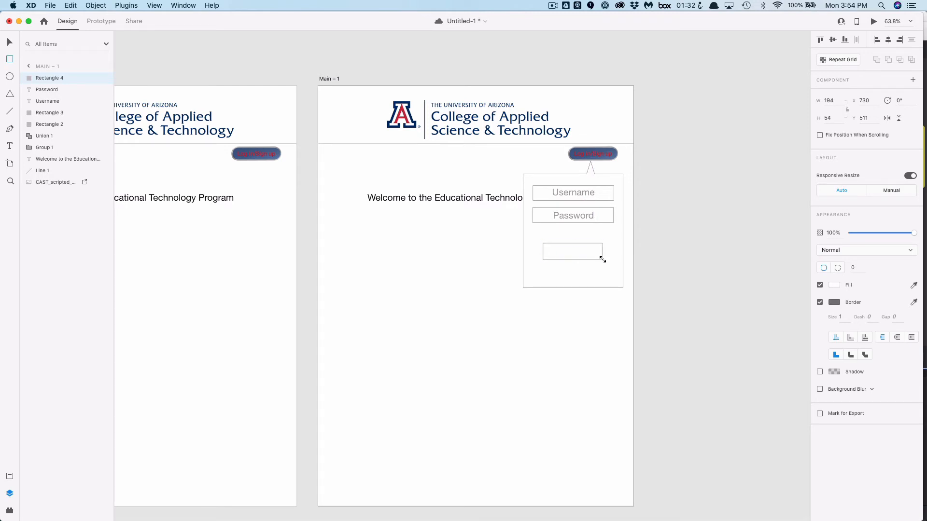
Add the text Log In inside the new button rectangle
left_click(10, 146)
left_click(572, 253)
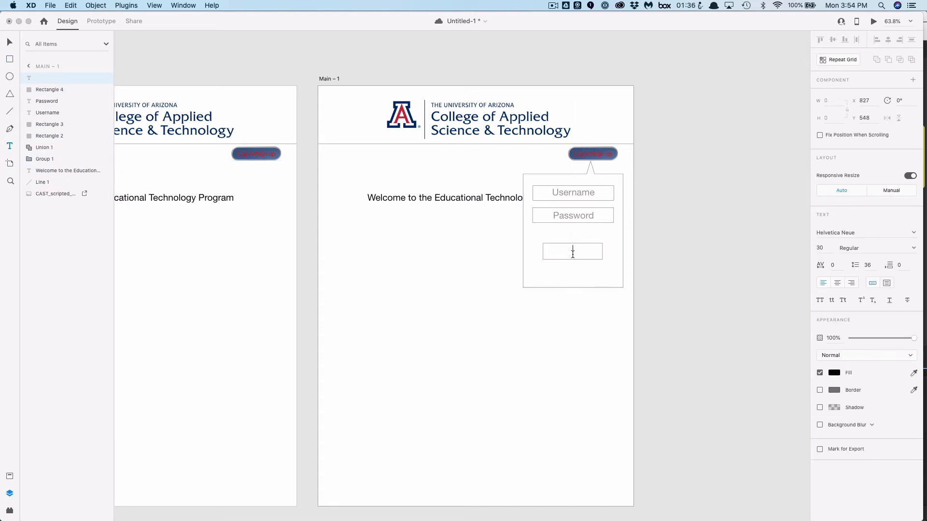
type("Log")
key("BackSpace")
type("n")
left_click(9, 42)
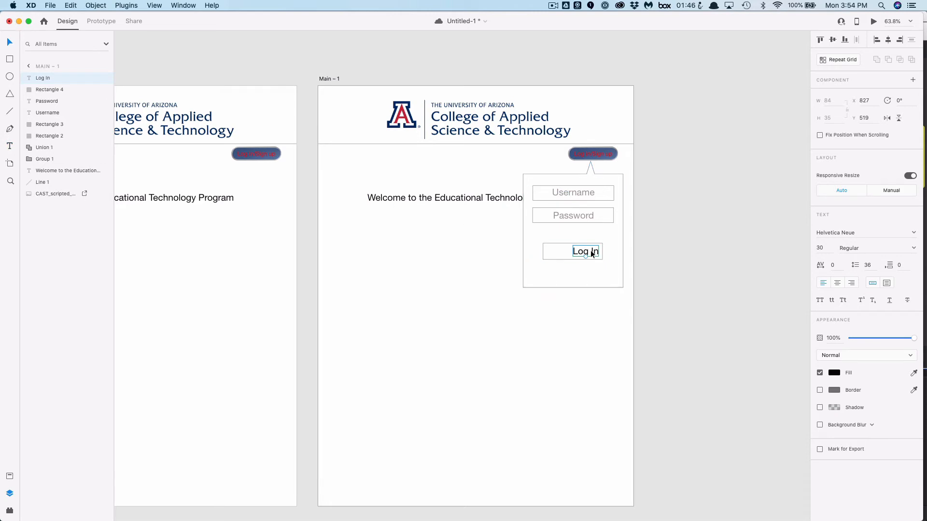
Centre the Log In text in its rectangle and group the text and rectangle into one button
left_click_drag(591, 250, 578, 251)
left_click(597, 253, "shift")
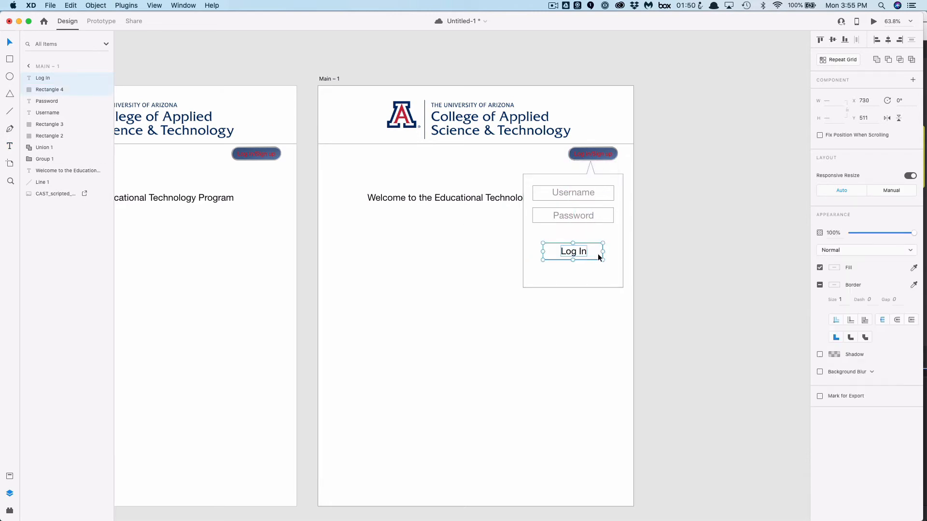
left_click(96, 5)
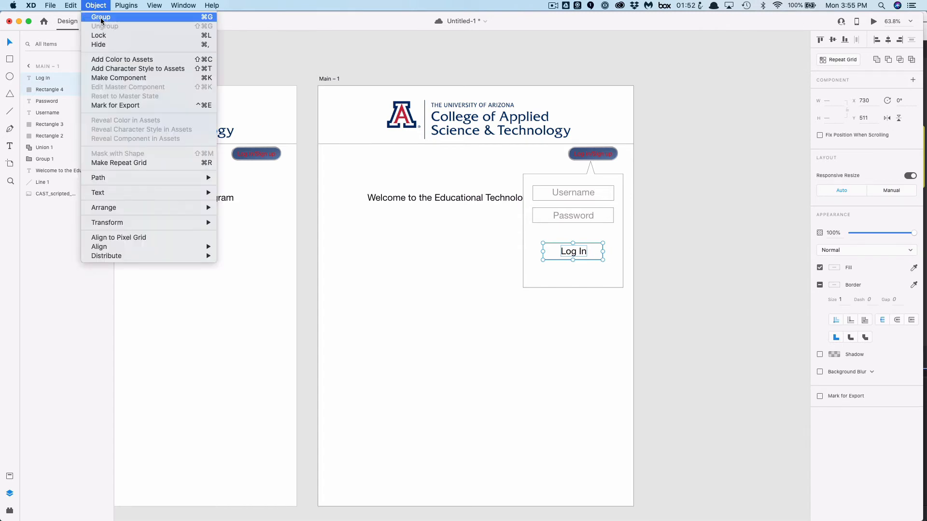
left_click(100, 18)
left_click(10, 59)
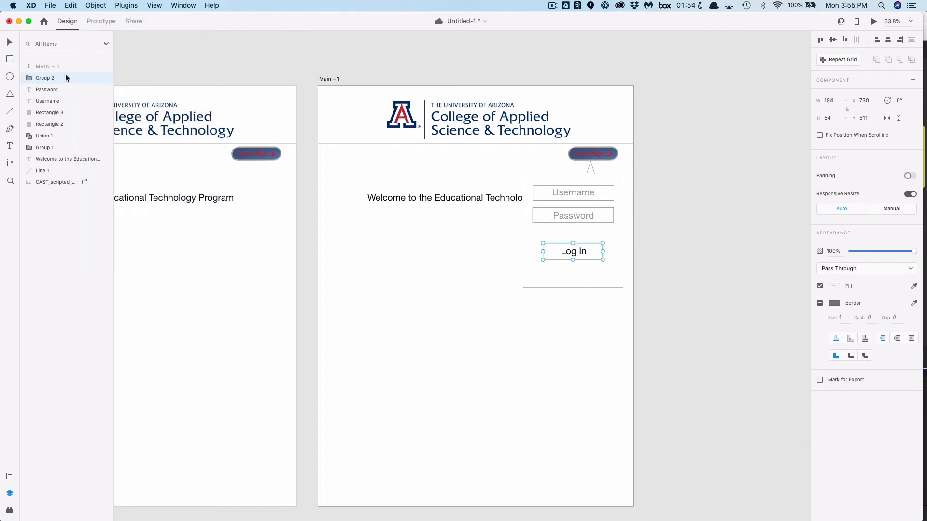
left_click_drag(533, 270, 614, 284)
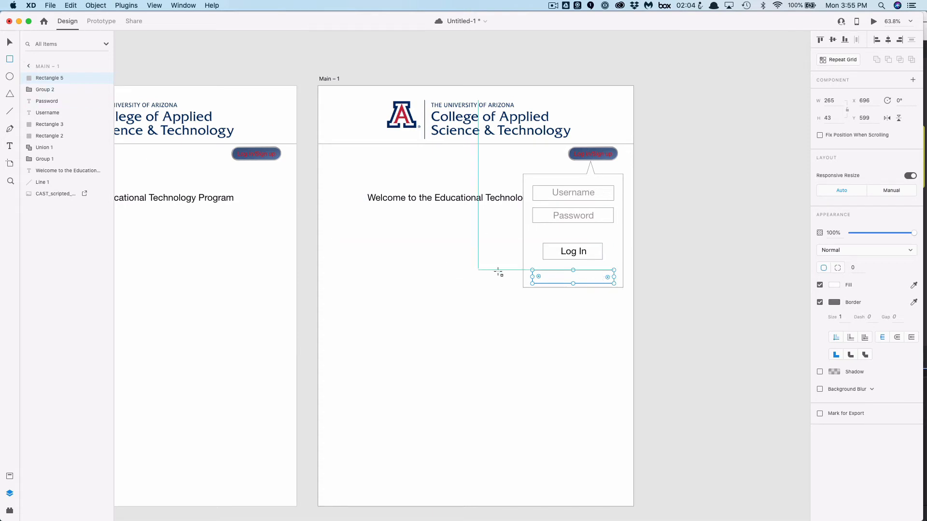
left_click(9, 42)
key("Delete")
Duplicate the Log In button and move the copy just below the original
left_click(596, 253)
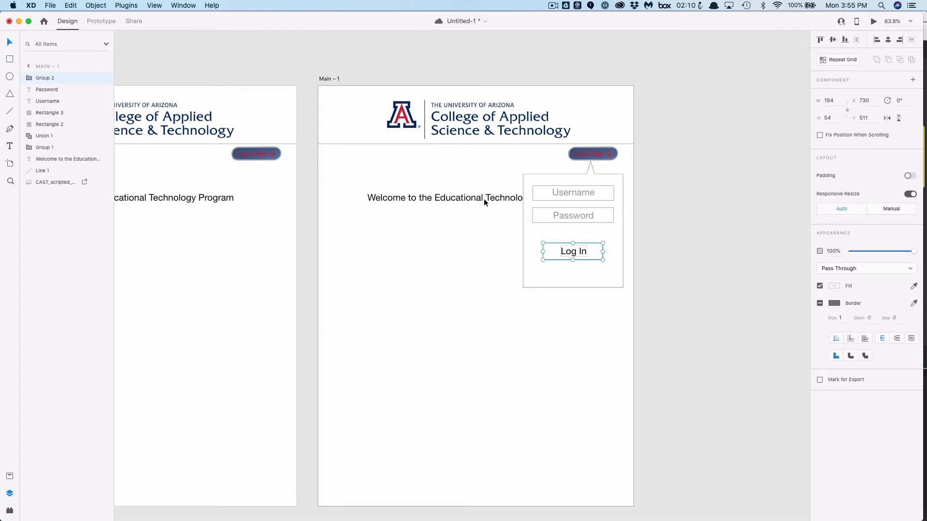
left_click(71, 5)
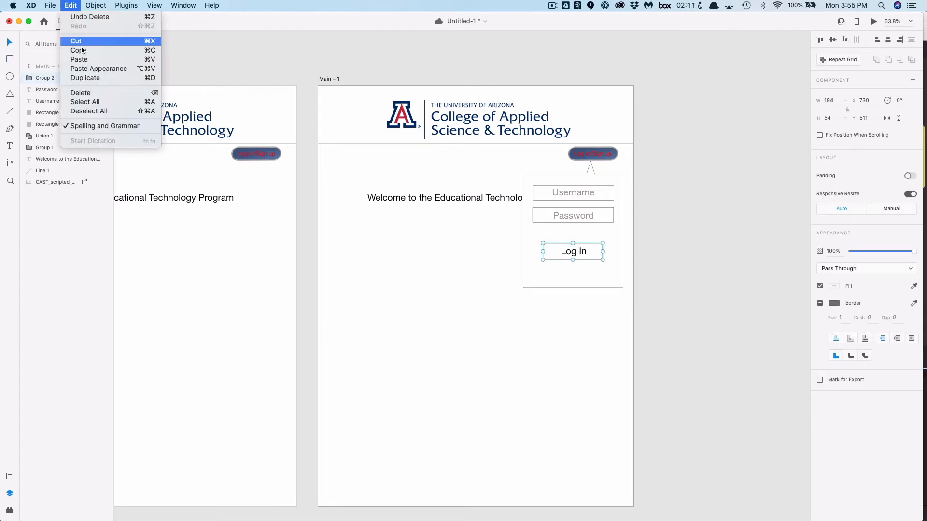
left_click(85, 77)
left_click_drag(554, 259, 554, 279)
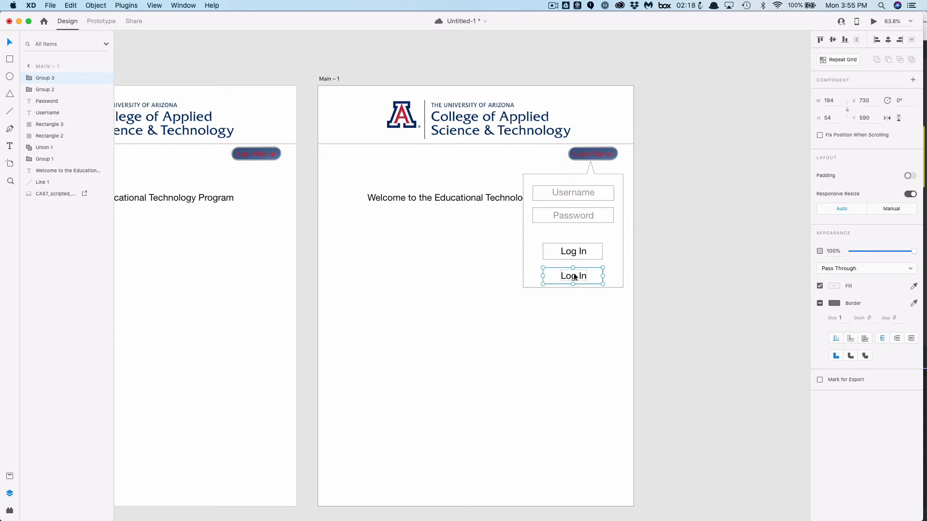
Change the copied button's text to Create Account
double_click(577, 276)
double_click(580, 275)
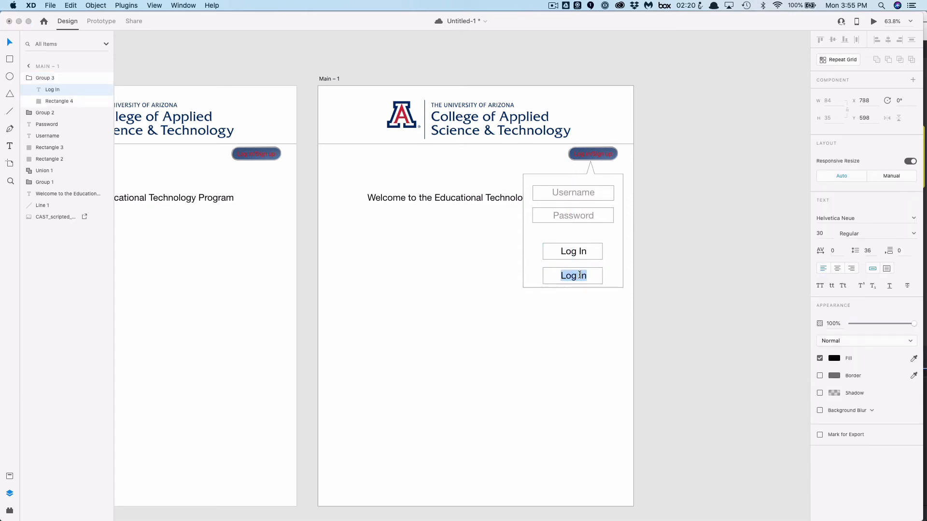
type("Create Account")
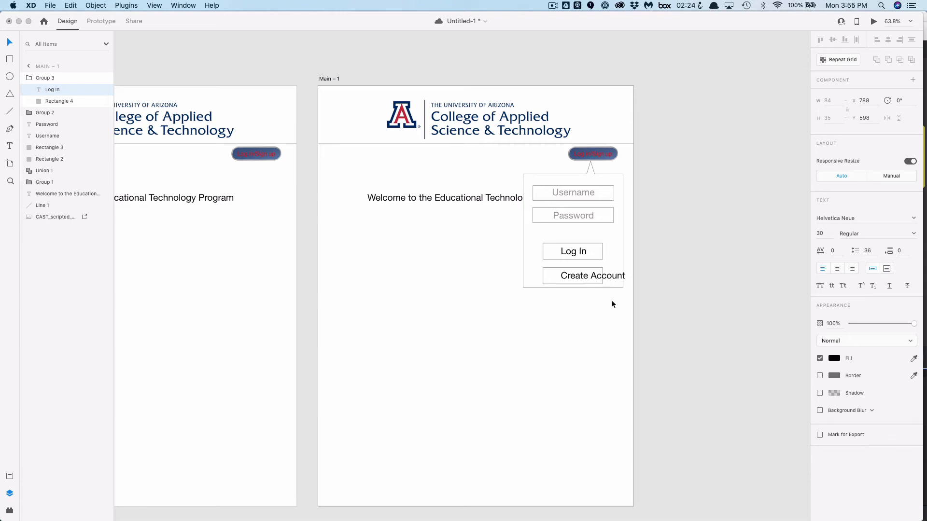
key("Escape")
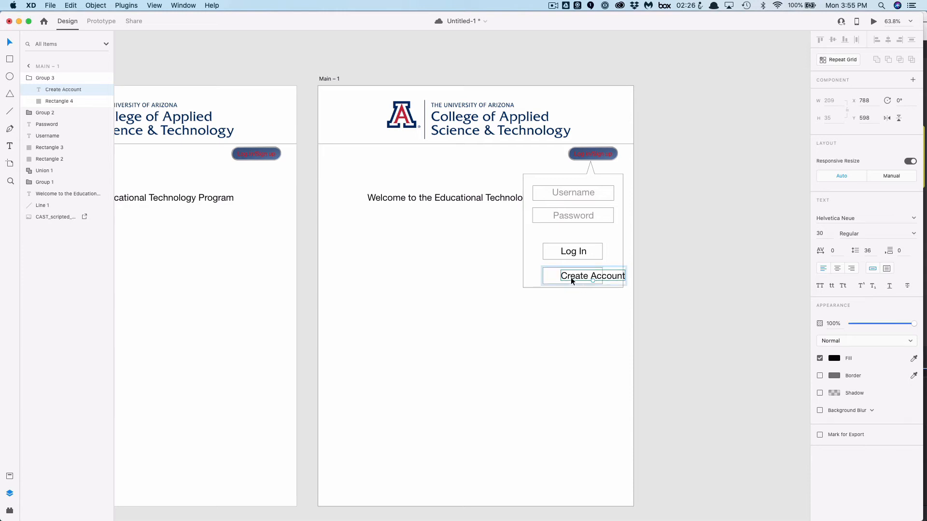
Ungroup the Create Account button and move its text out of the rectangle
left_click(541, 275)
left_click(543, 278)
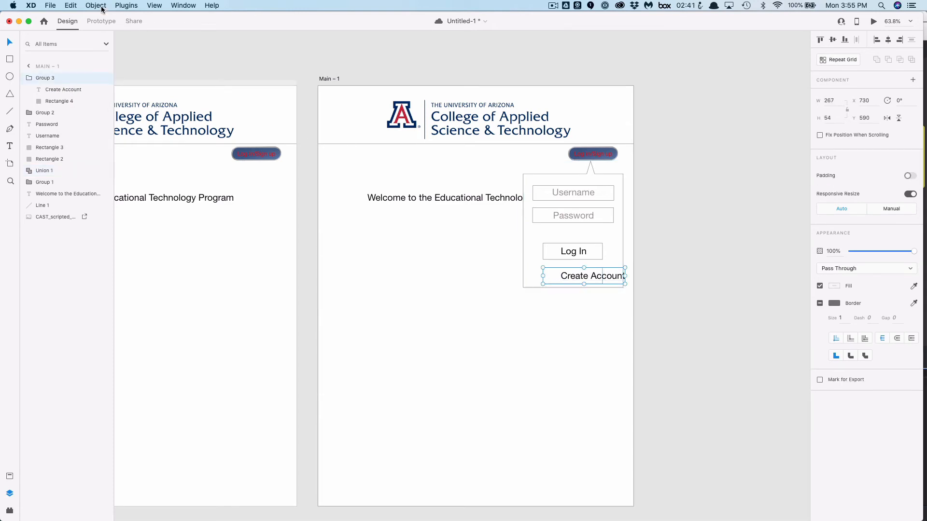
left_click(102, 8)
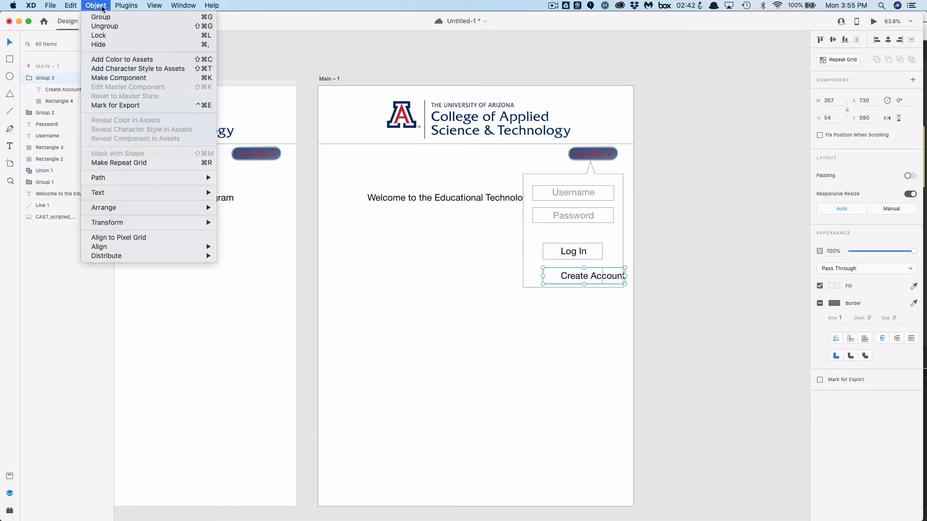
left_click(107, 28)
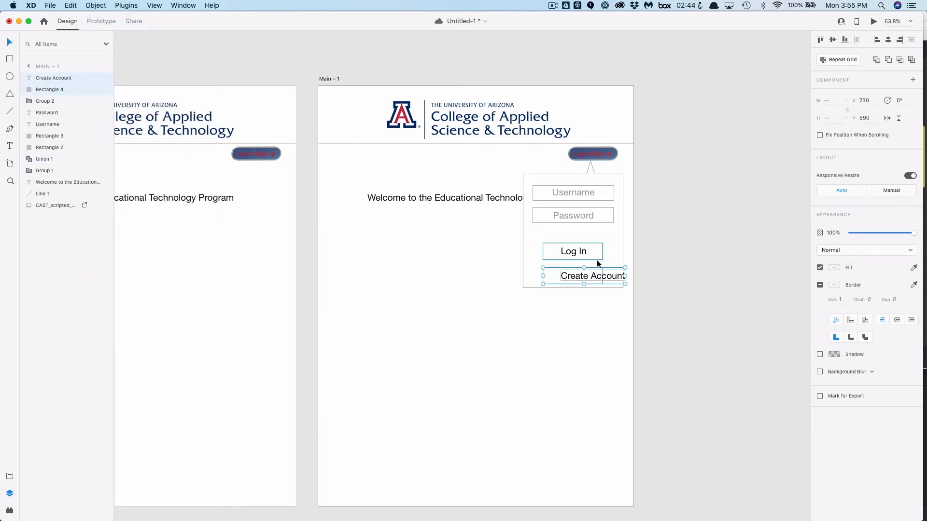
left_click(601, 293)
left_click_drag(607, 280, 604, 306)
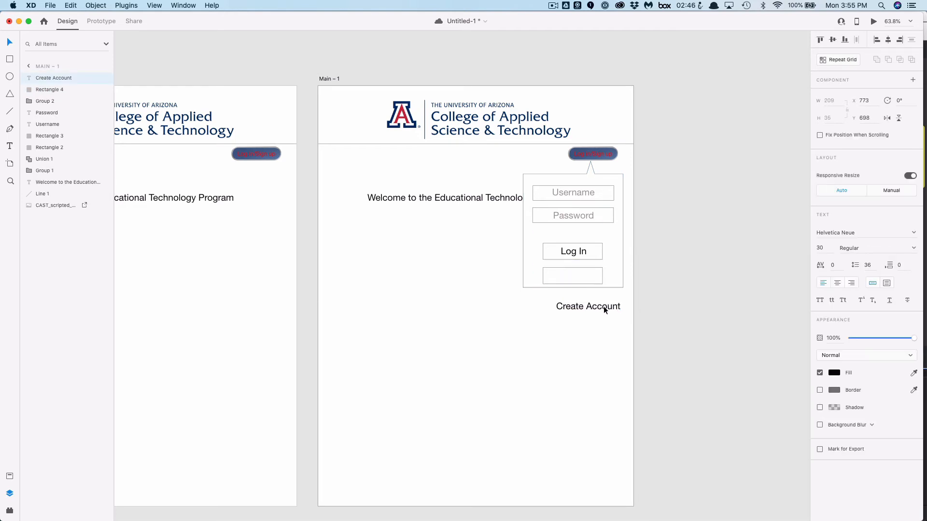
Widen the Create Account button rectangle on both sides to about 264 px
left_click(583, 277)
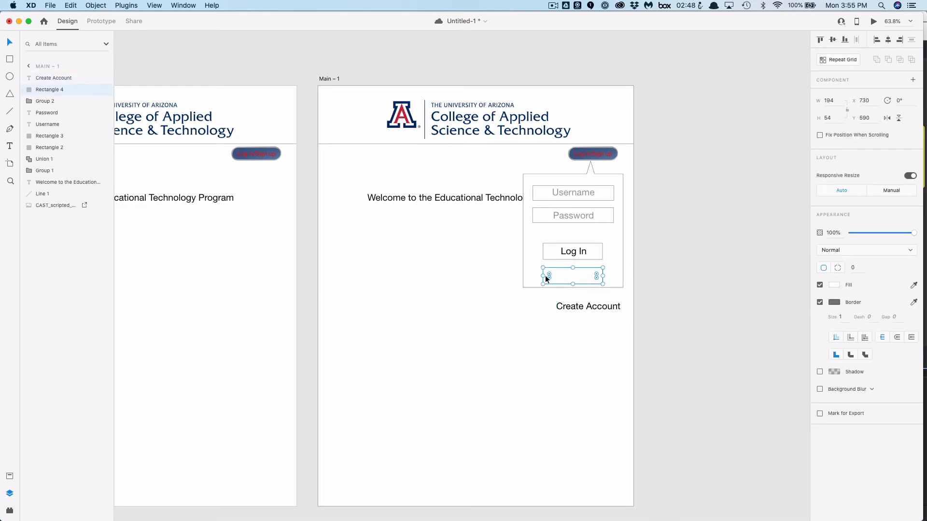
left_click_drag(542, 276, 530, 276)
left_click_drag(604, 276, 613, 276)
Centre the Create Account text in the widened rectangle and group the two again
left_click_drag(600, 308, 584, 278)
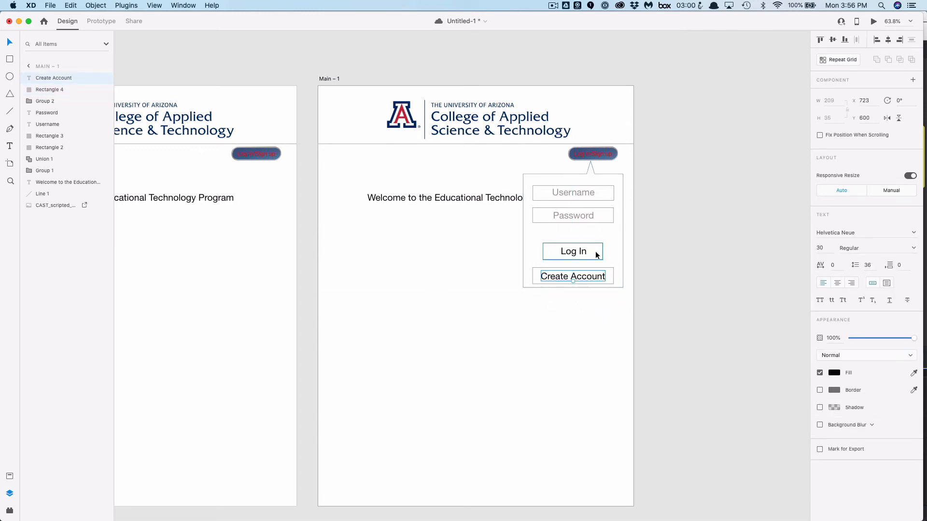
left_click(614, 277, "shift")
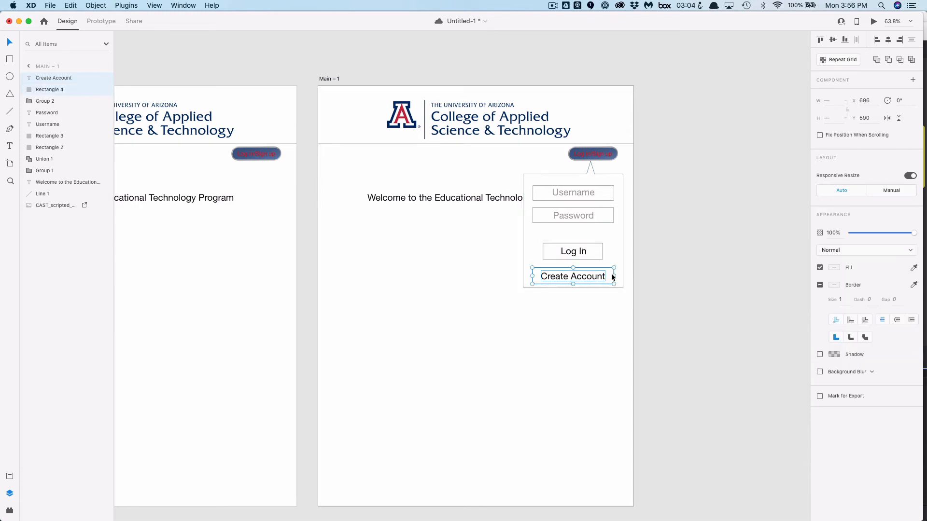
left_click(96, 5)
left_click(101, 17)
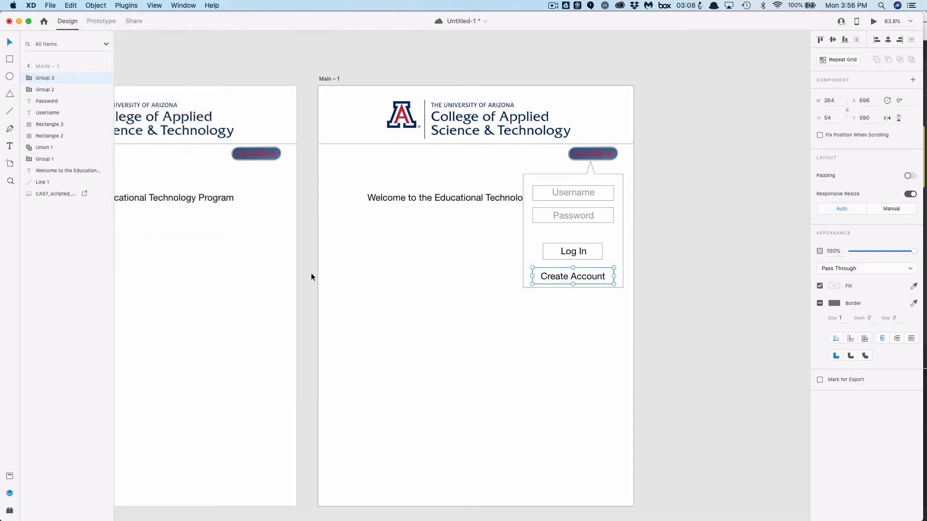
Rename the artboard holding the dropdown to Log in
left_click(357, 287)
scroll(356, 284, "right", 3)
scroll(357, 284, "up", 1)
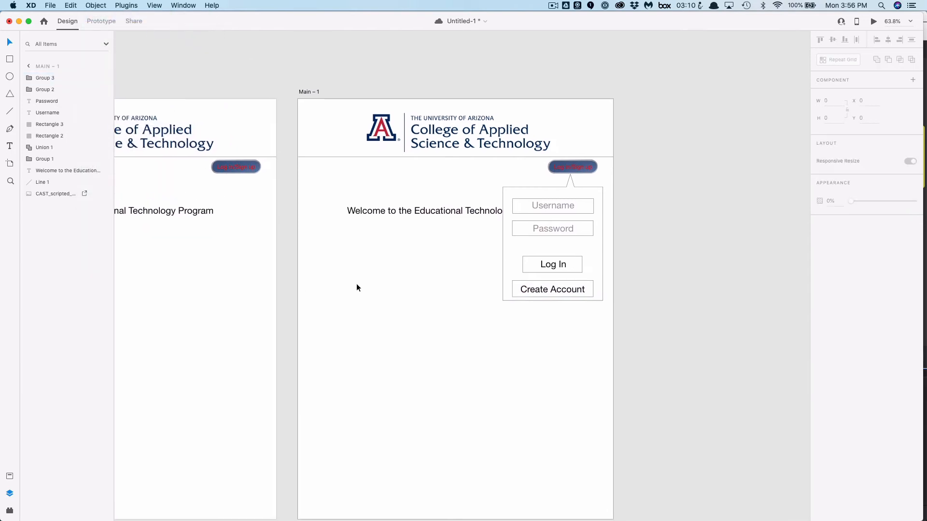
scroll(356, 287, "right", 3)
scroll(356, 288, "down", 1)
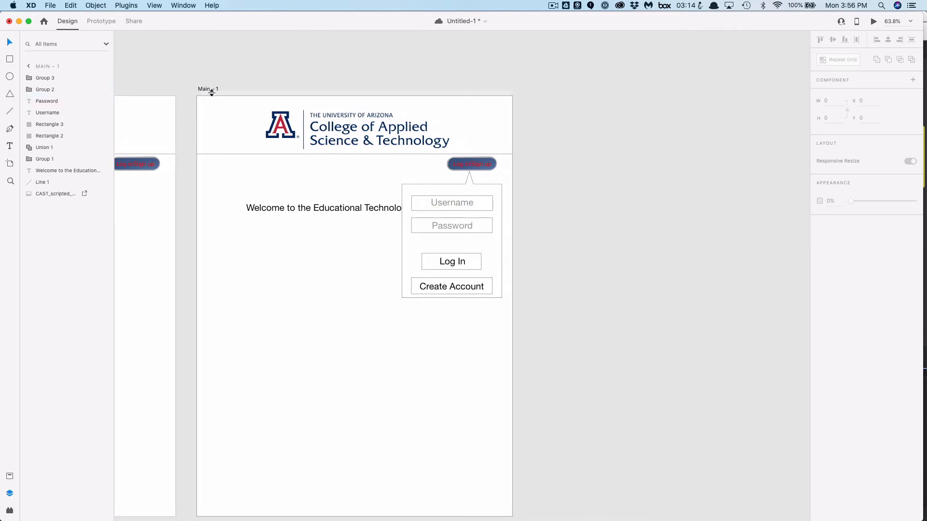
double_click(210, 88)
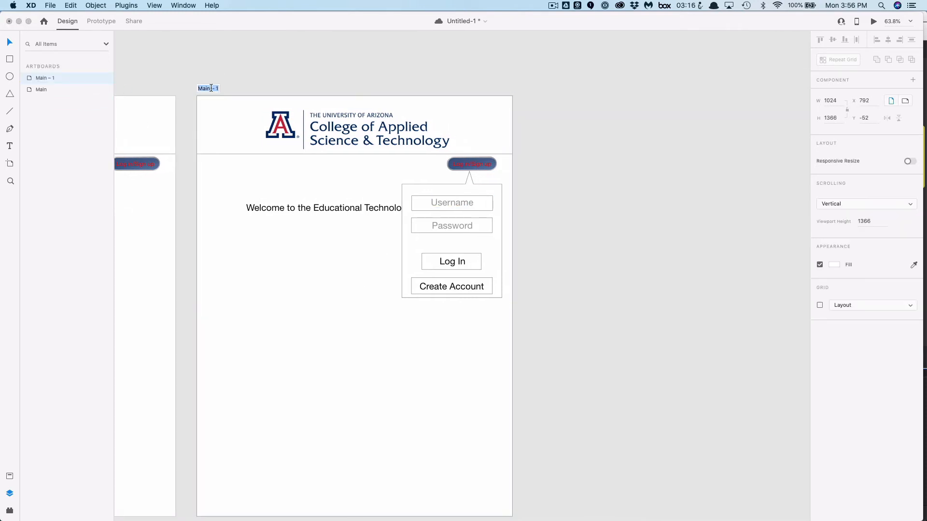
type("Log in")
Add a new iPad Pro 12.9in artboard beside it and name it Create Account
left_click(10, 165)
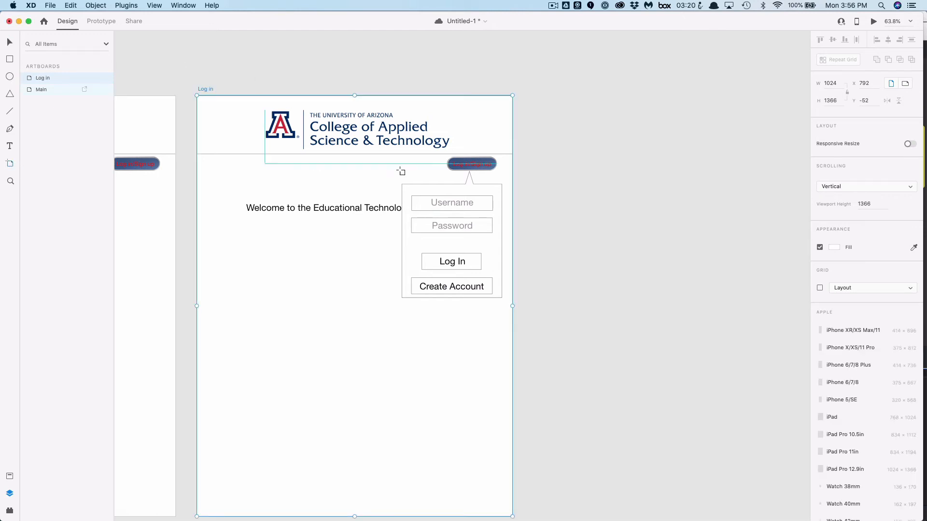
left_click(559, 100)
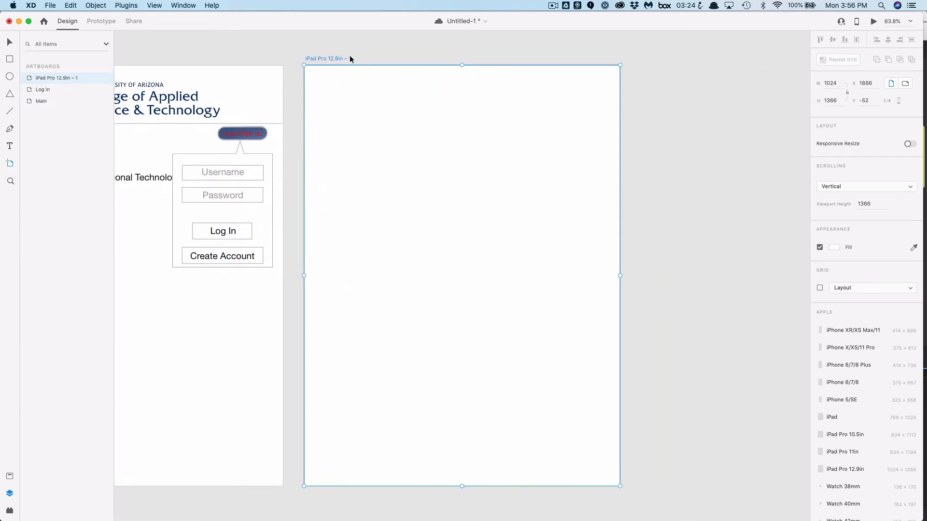
double_click(342, 59)
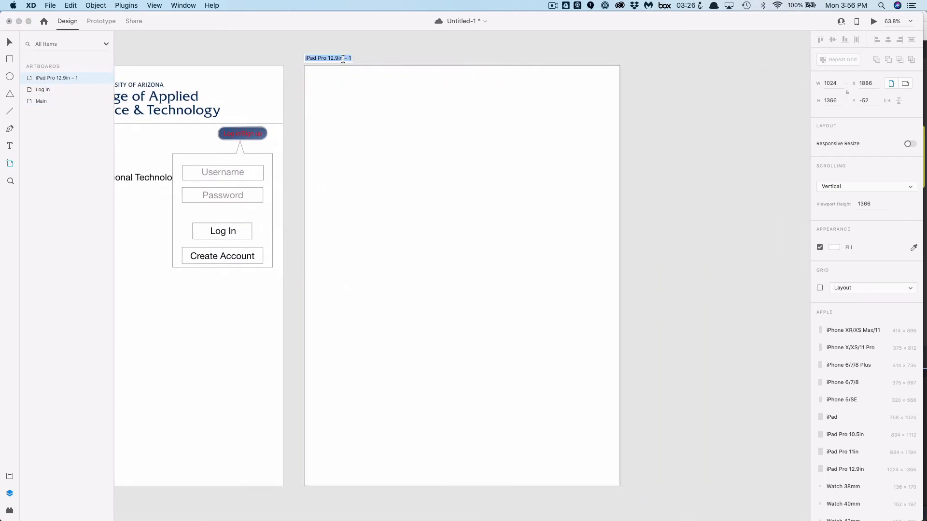
type("Create Account")
Copy the college logo header from the Log in artboard and paste it onto the Create Account artboard
left_click(9, 46)
left_click(199, 93)
left_click(203, 120, "shift")
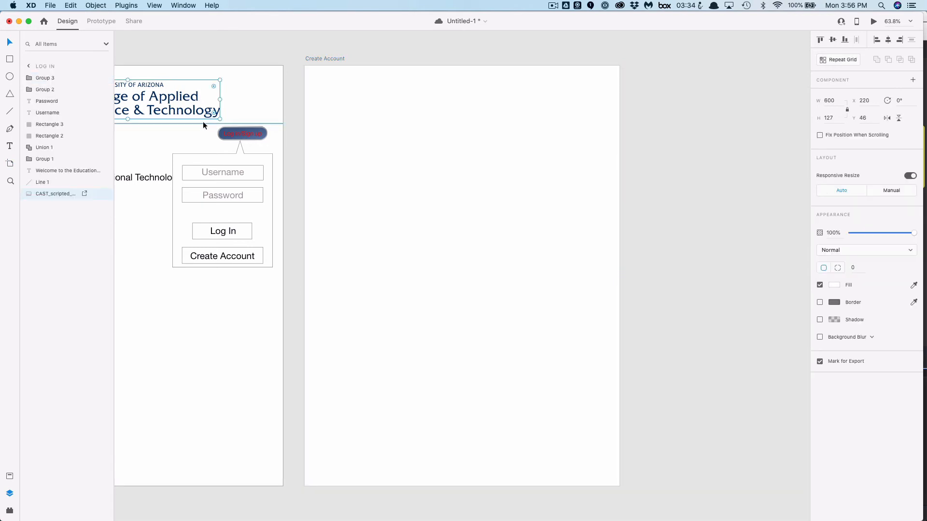
key("super+c")
left_click(428, 144)
key("super+v")
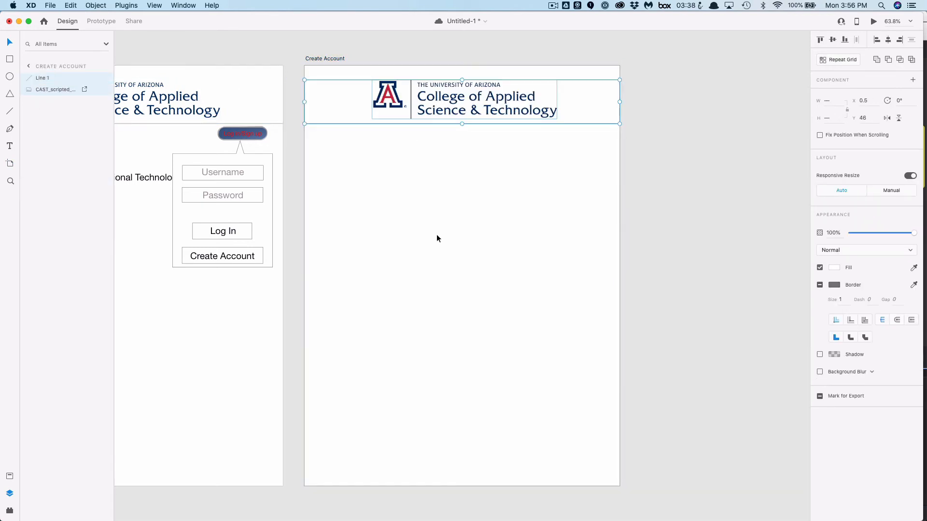
Draw a field rectangle about 536 x 55 px below the header on the Create Account artboard
left_click(394, 218)
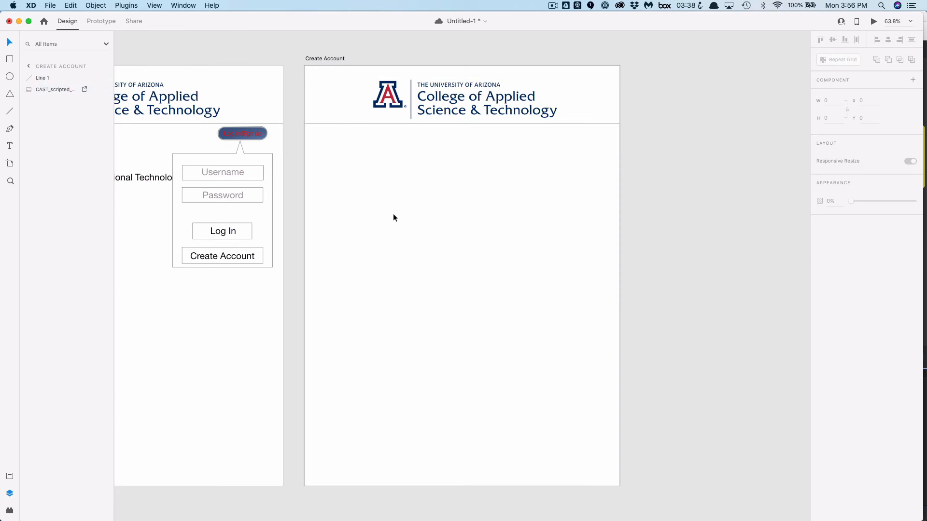
left_click(10, 59)
left_click_drag(344, 150, 511, 166)
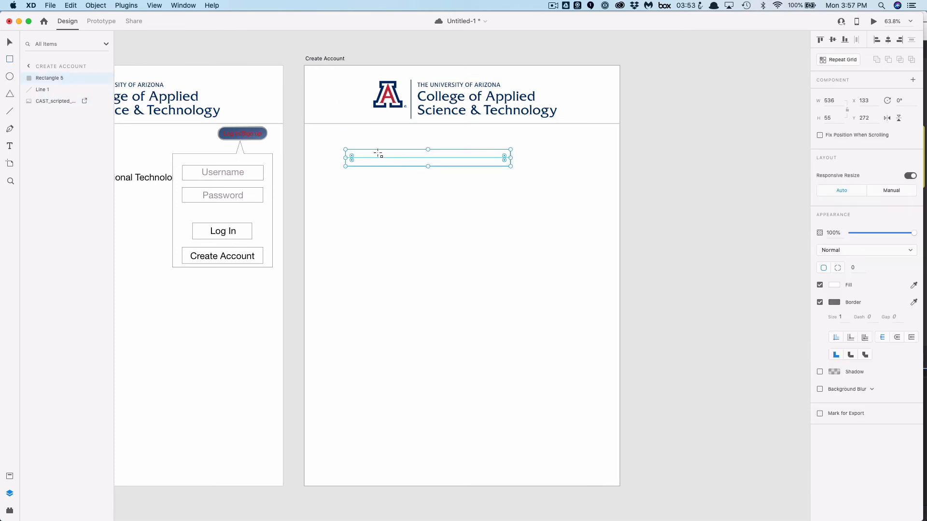
Duplicate the new field rectangle
left_click(49, 6)
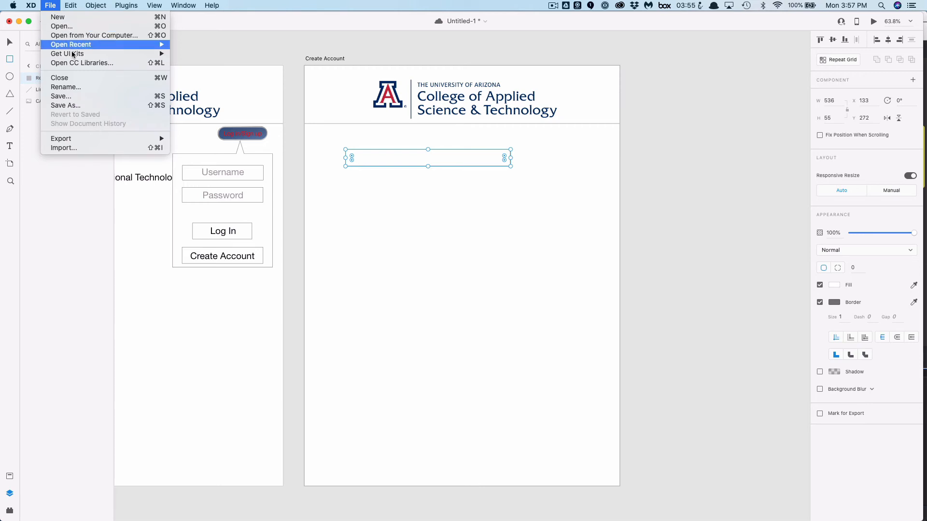
mouse_move(71, 6)
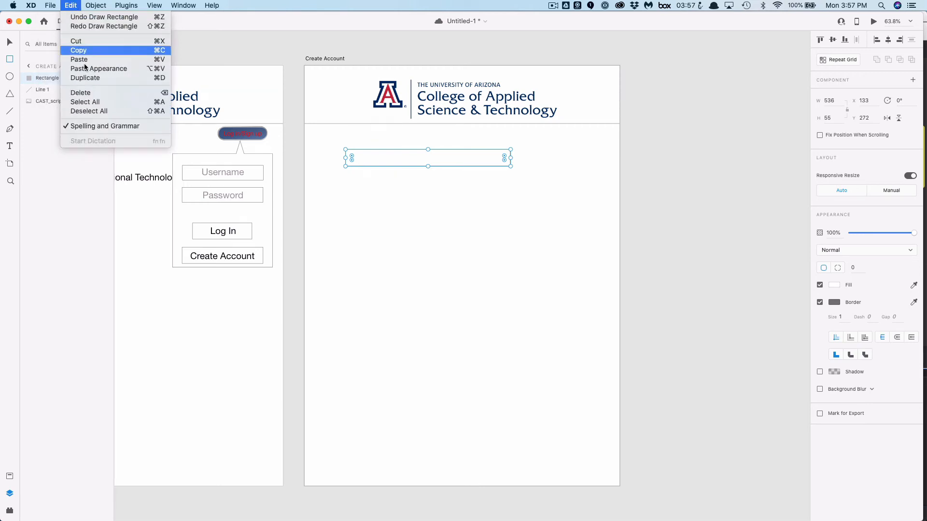
left_click(86, 78)
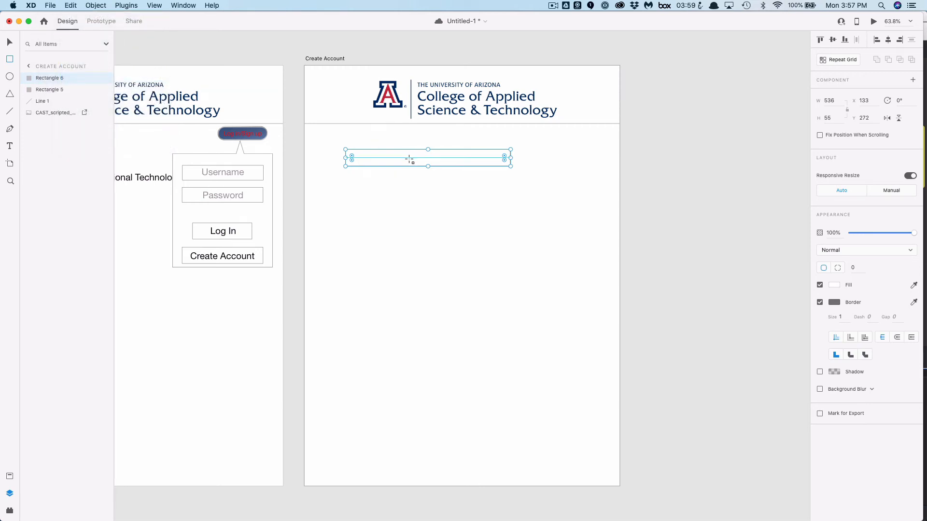
Move the duplicated field below the first one, and draw a button rectangle about 261 x 58 px further down the Create Account artboard
left_click(9, 42)
left_click_drag(422, 161, 422, 189)
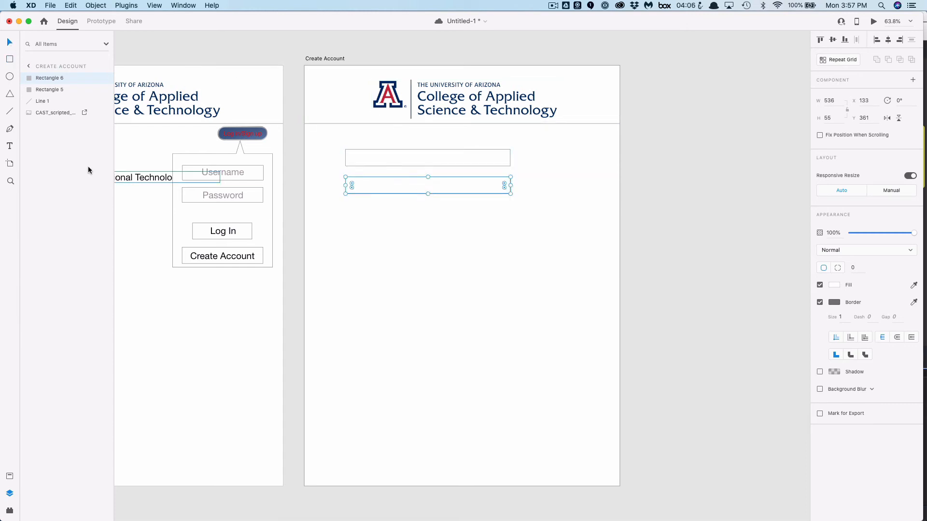
key("r")
left_click_drag(400, 304, 481, 322)
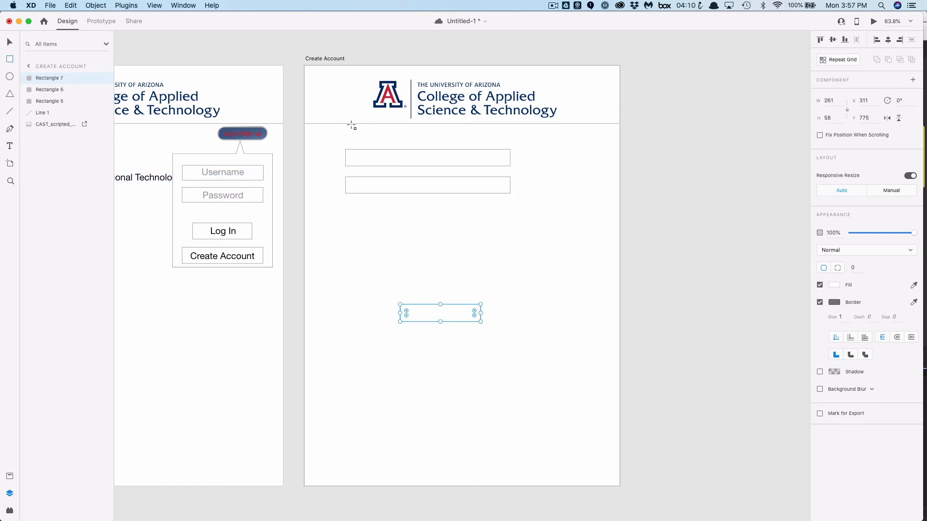
Save the file and, in prototyping, link the Main artboard's Log In button to the Log in artboard with a Dissolve transition, Ease Out easing
scroll(506, 293, "left", 10)
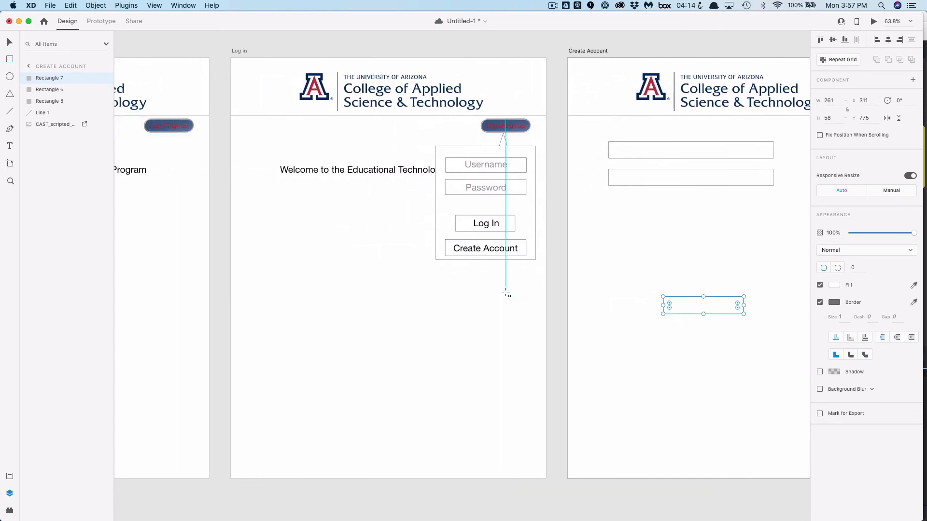
scroll(506, 293, "down", 5)
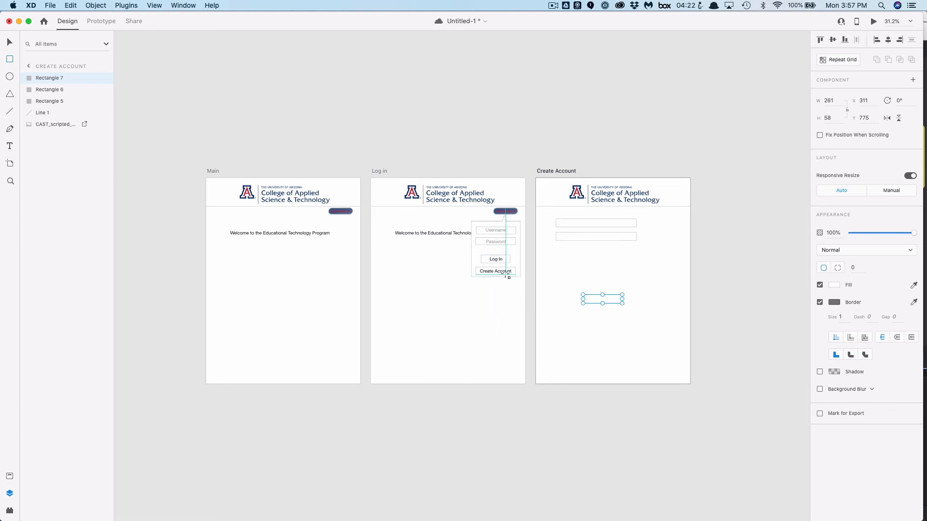
left_click(106, 22)
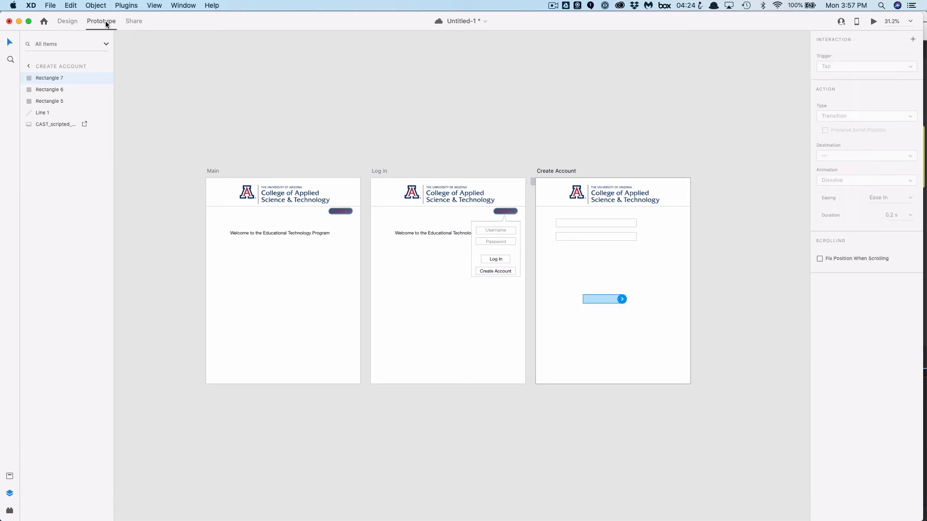
key("super+s")
left_click(340, 211)
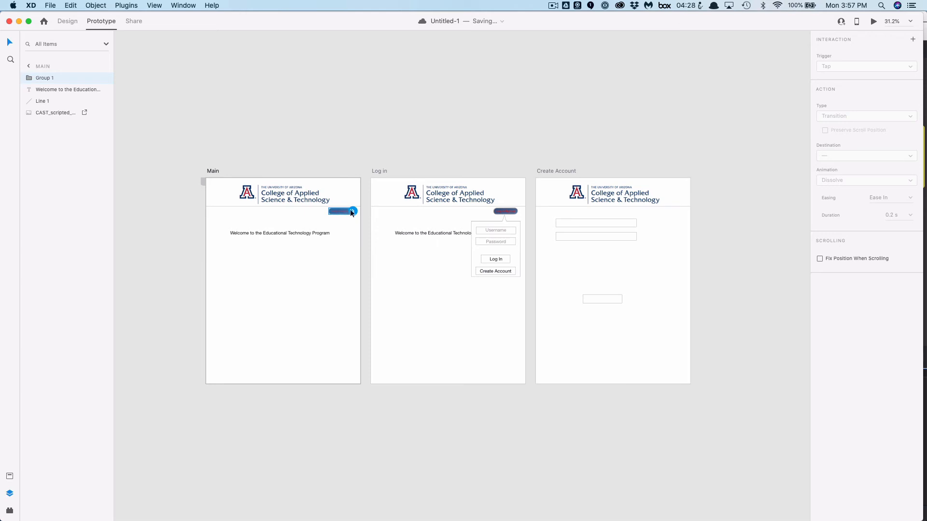
left_click_drag(353, 212, 392, 240)
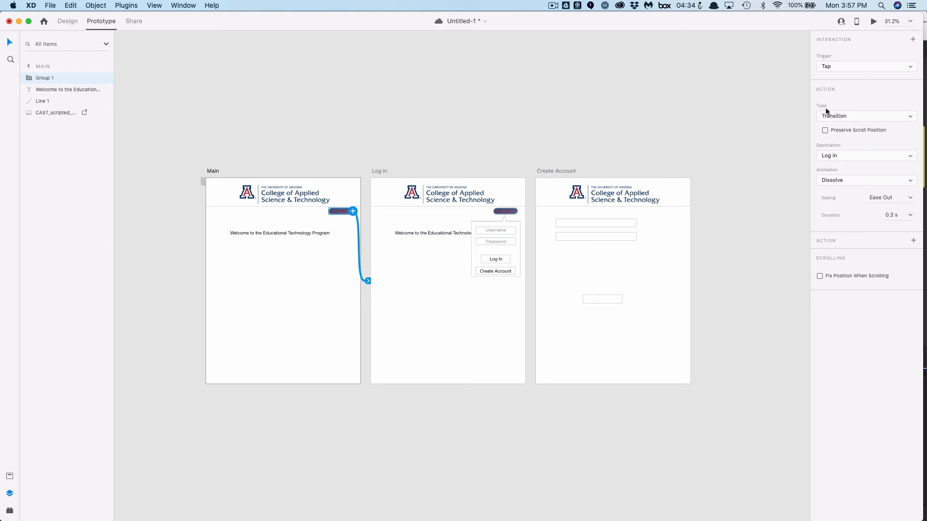
left_click(838, 116)
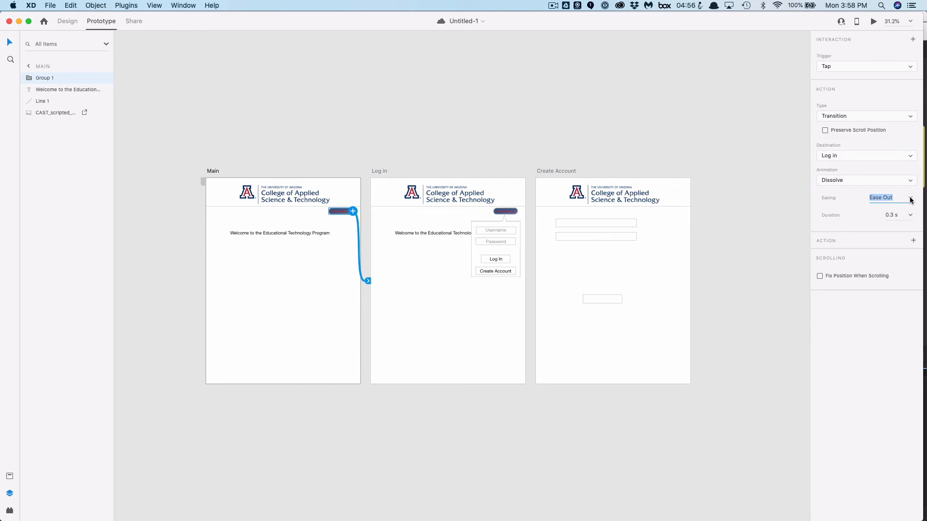
left_click(910, 198)
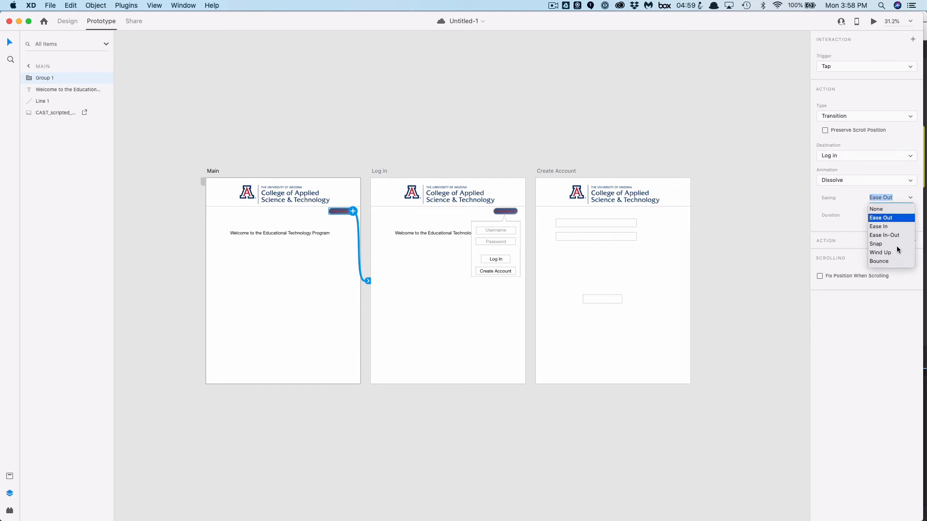
left_click(892, 218)
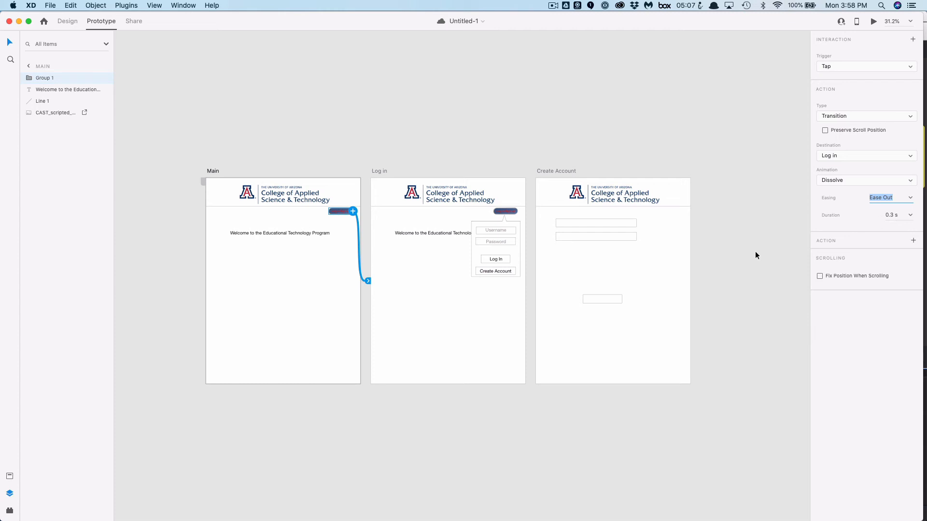
Preview the prototype and test the Log In button's dropdown
left_click(874, 22)
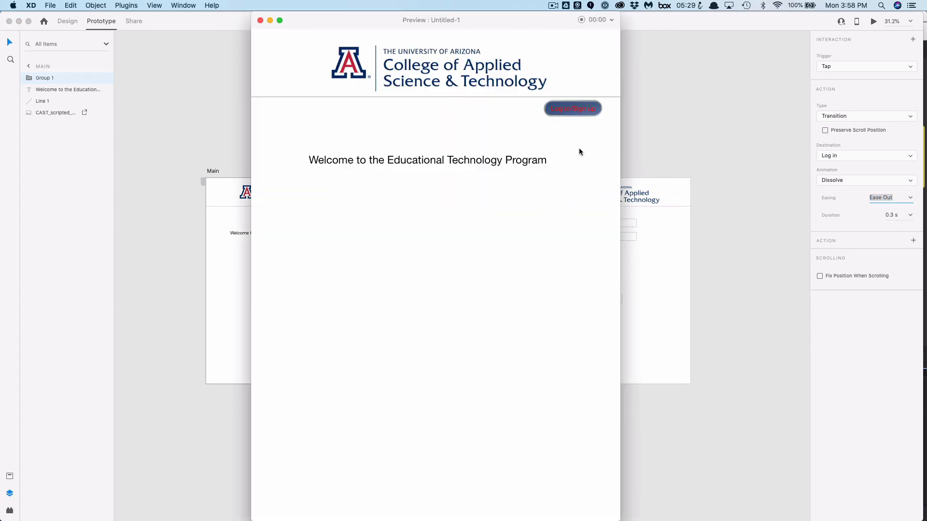
left_click(574, 110)
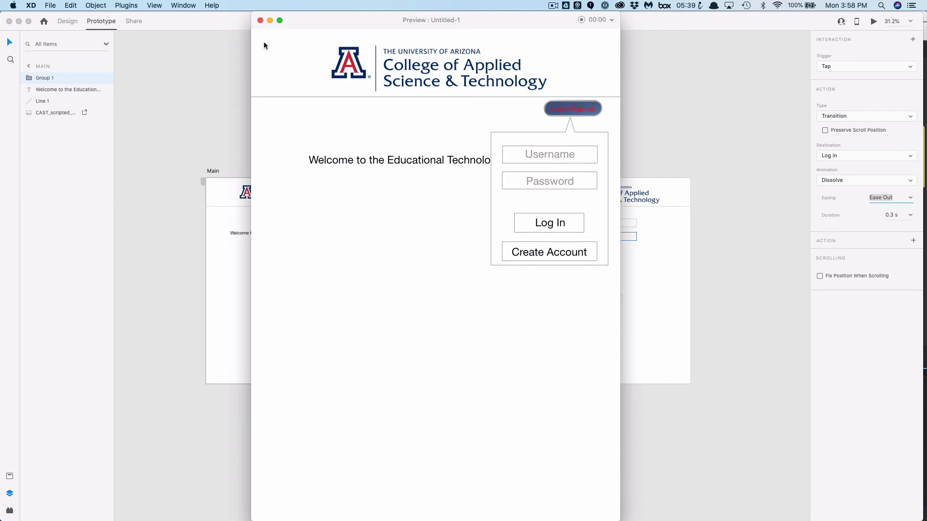
left_click(260, 20)
Link the dropdown's Log In button to the Main artboard and its Create Account button to the Create Account artboard
left_click(497, 261)
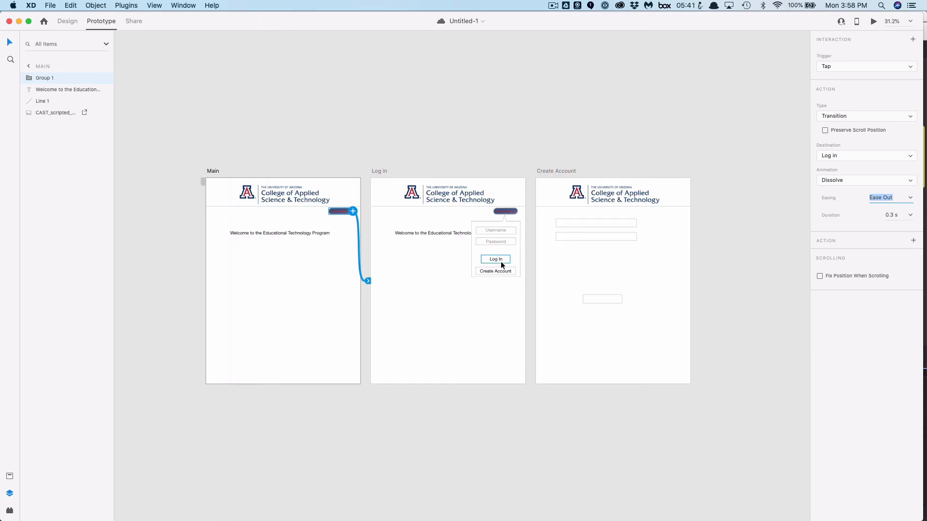
left_click_drag(511, 259, 340, 231)
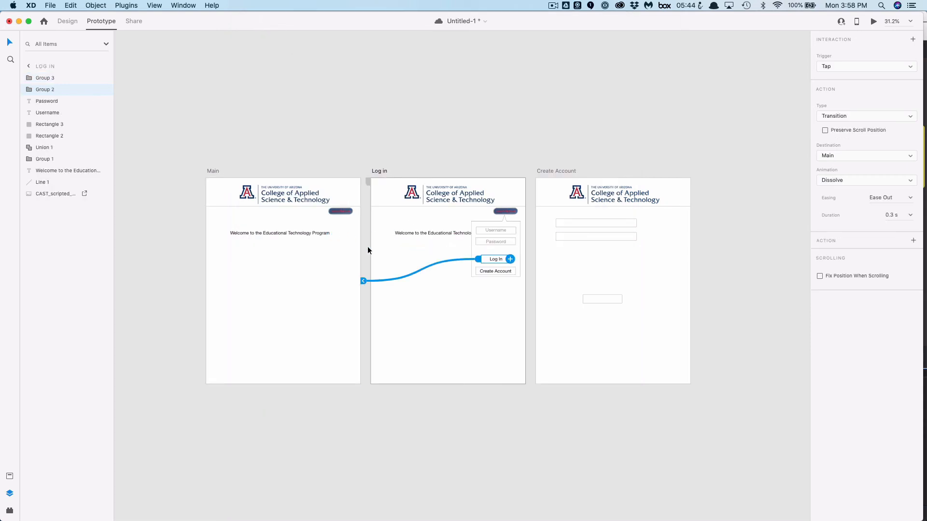
left_click(493, 270)
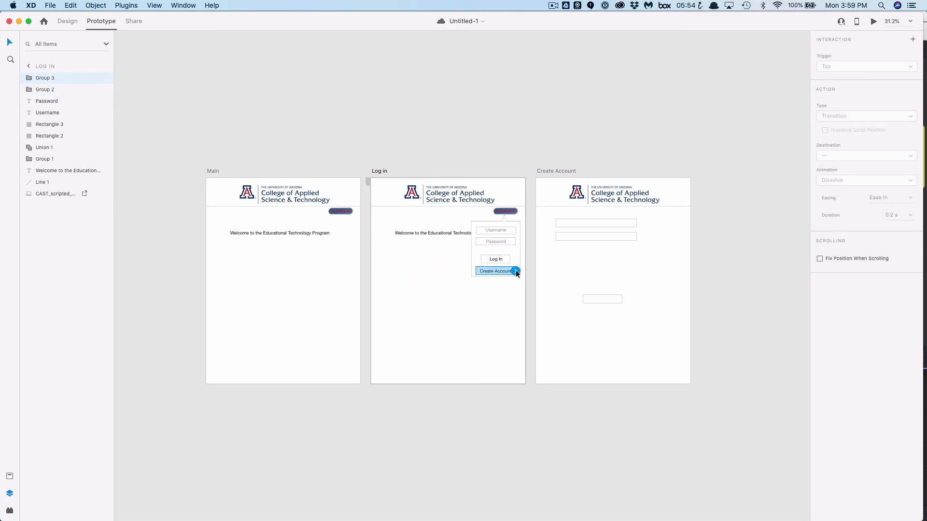
left_click_drag(516, 270, 557, 277)
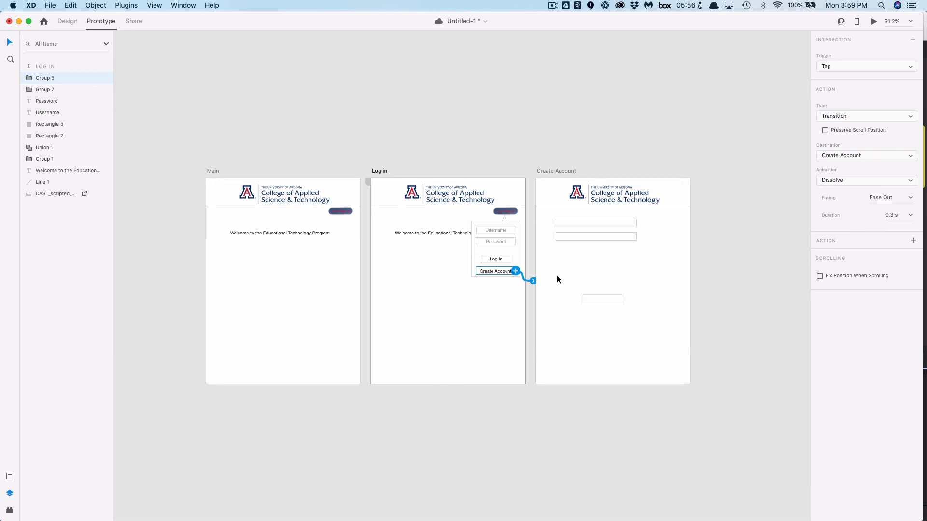
Link the button rectangle on the Create Account artboard back to the Log in artboard
left_click(609, 301)
left_click_drag(621, 299, 495, 313)
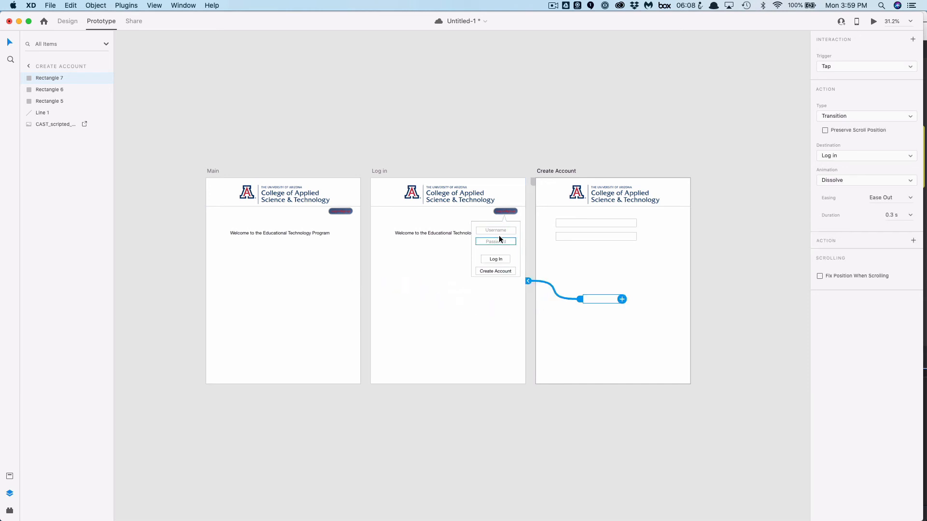
left_click(311, 290)
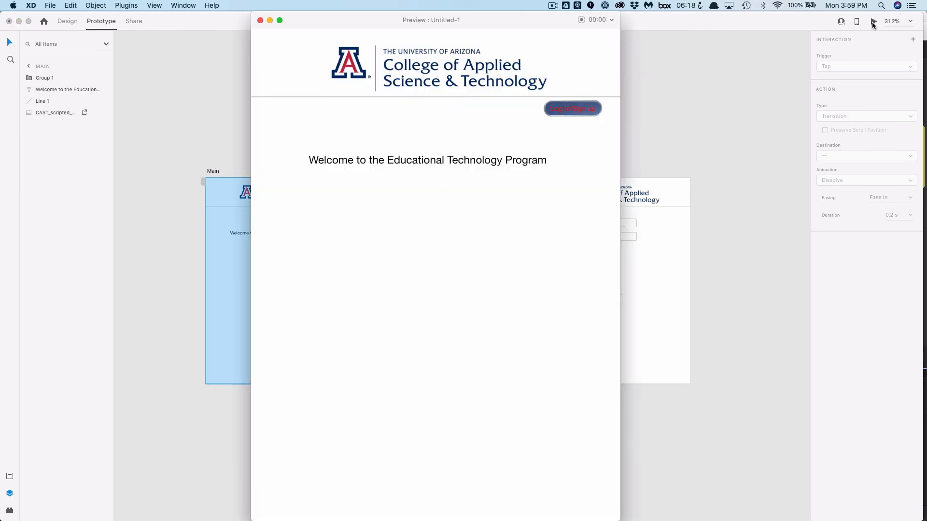
Preview the prototype and test the Log In, Create Account and button-rectangle links
left_click(873, 22)
left_click(581, 112)
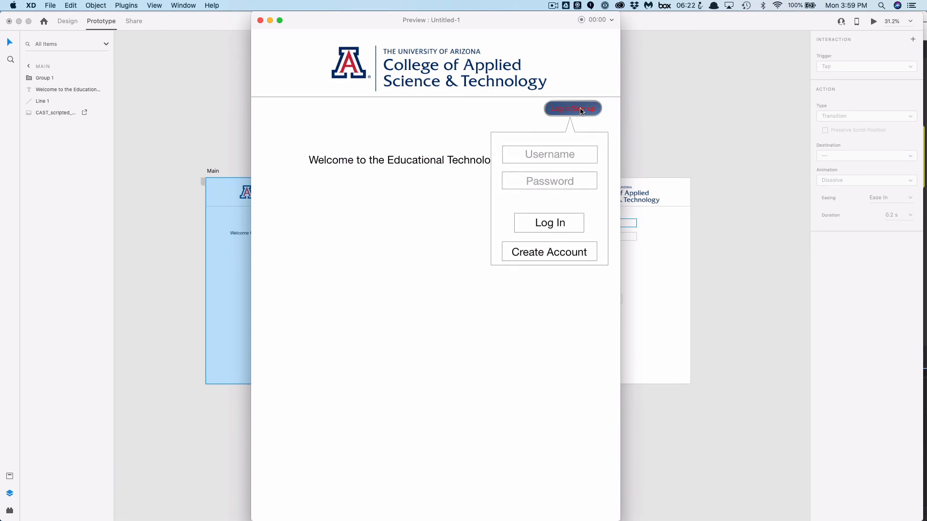
left_click(556, 252)
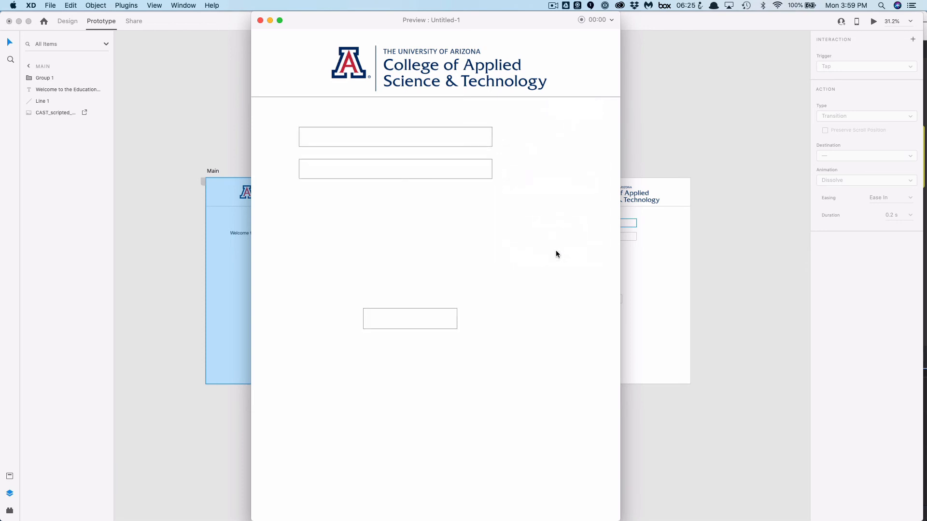
left_click(430, 318)
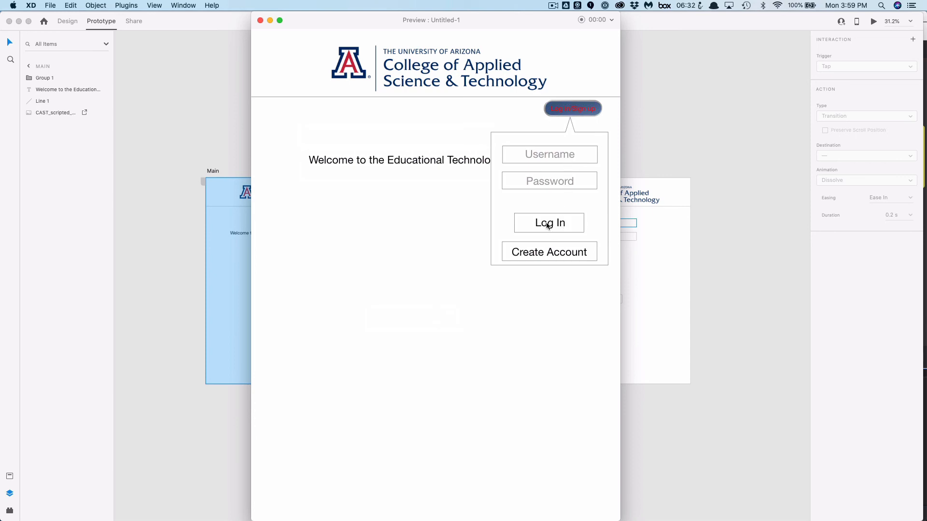
left_click(260, 21)
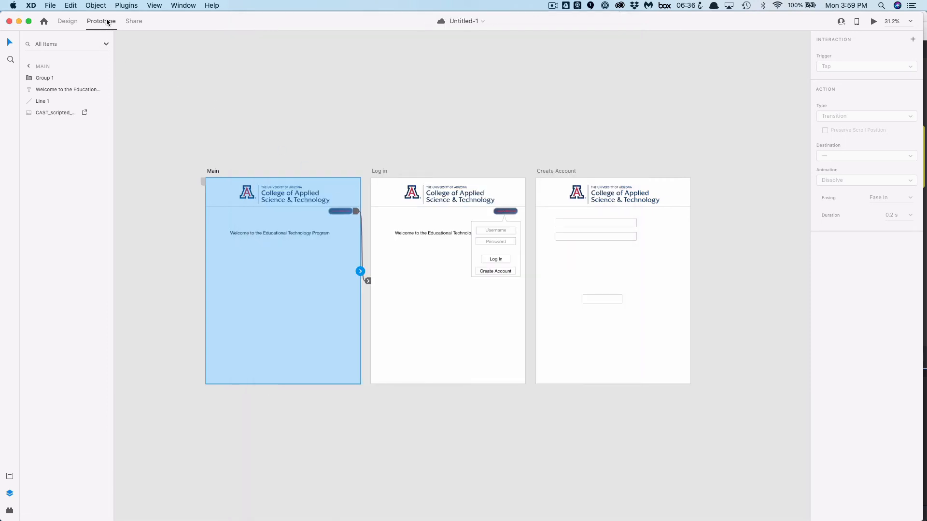
Reconnect the dropdown's Log In button to the Main artboard
left_click(491, 259)
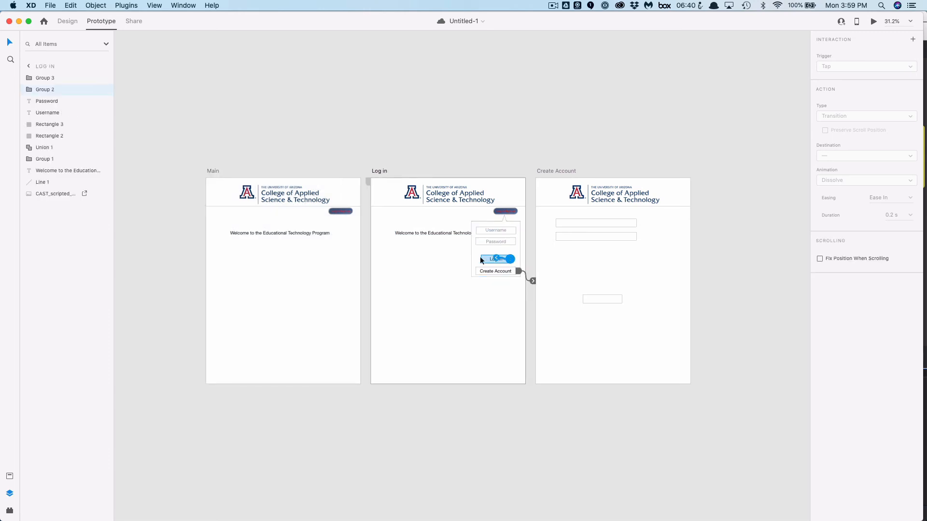
left_click_drag(480, 258, 352, 255)
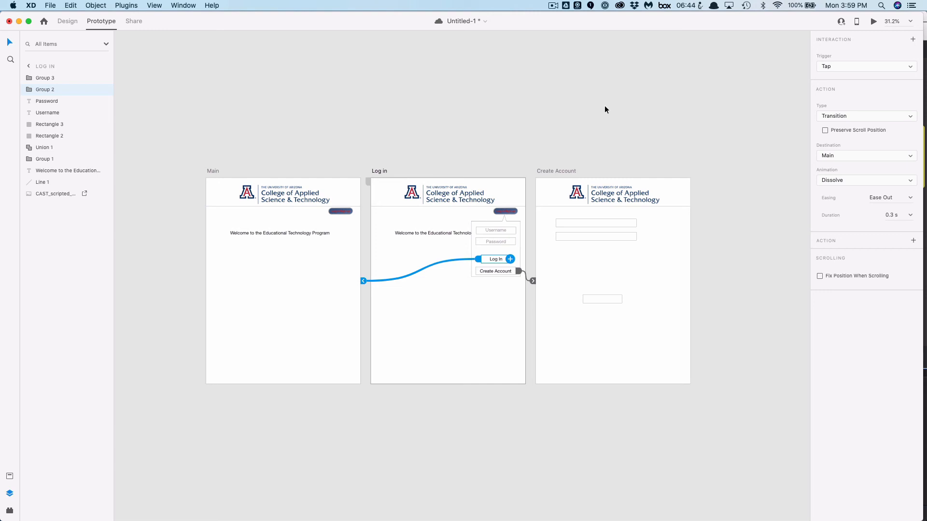
left_click(345, 228)
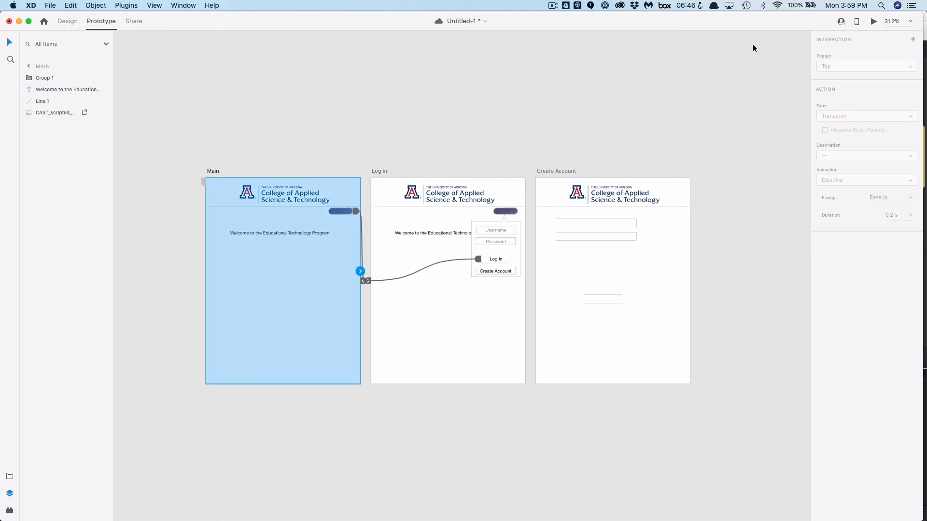
Preview the prototype again and inspect the wires between the artboards
left_click(873, 22)
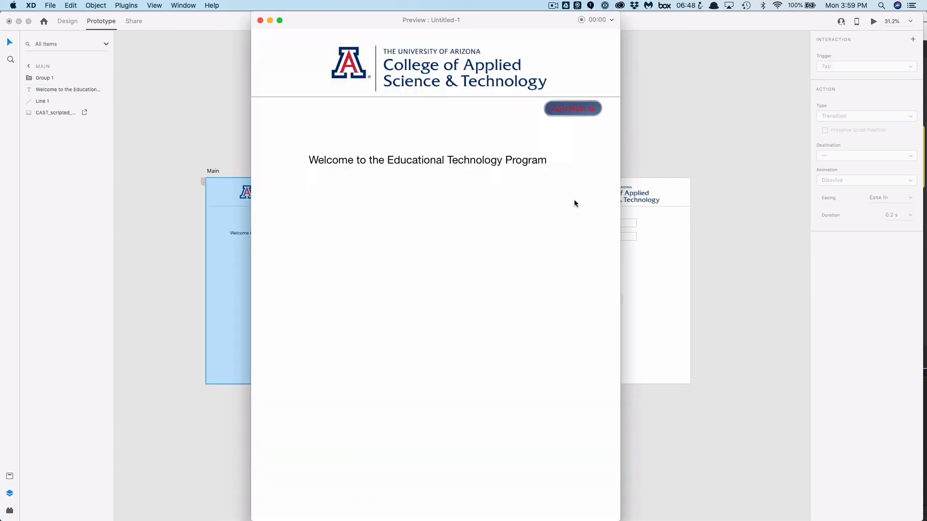
left_click(582, 112)
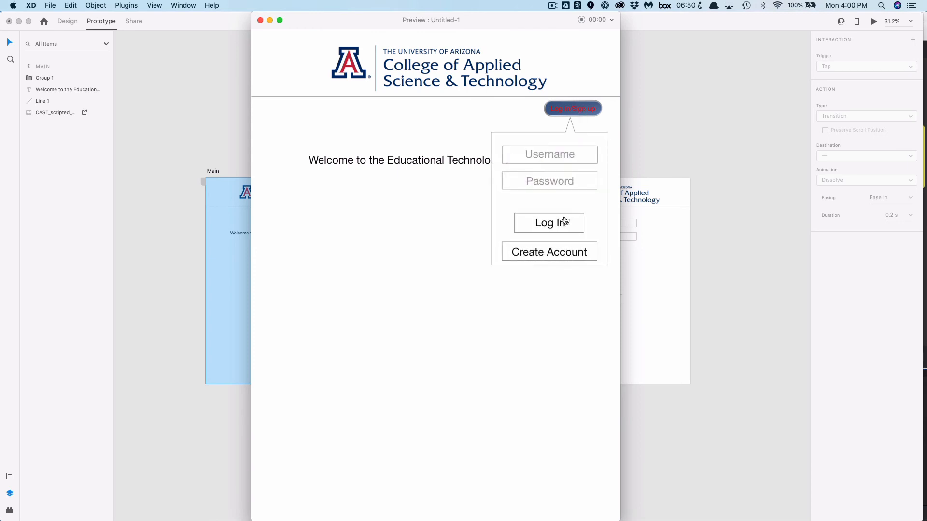
left_click(565, 222)
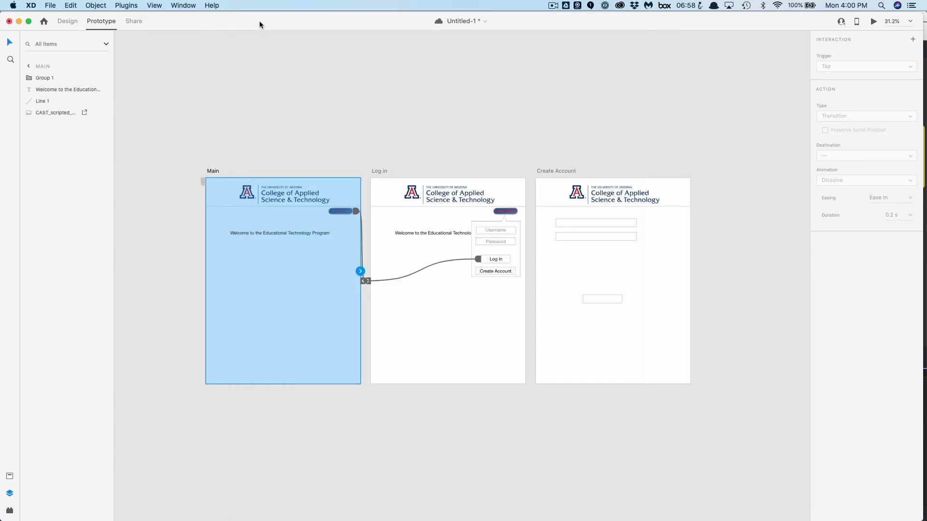
left_click(260, 20)
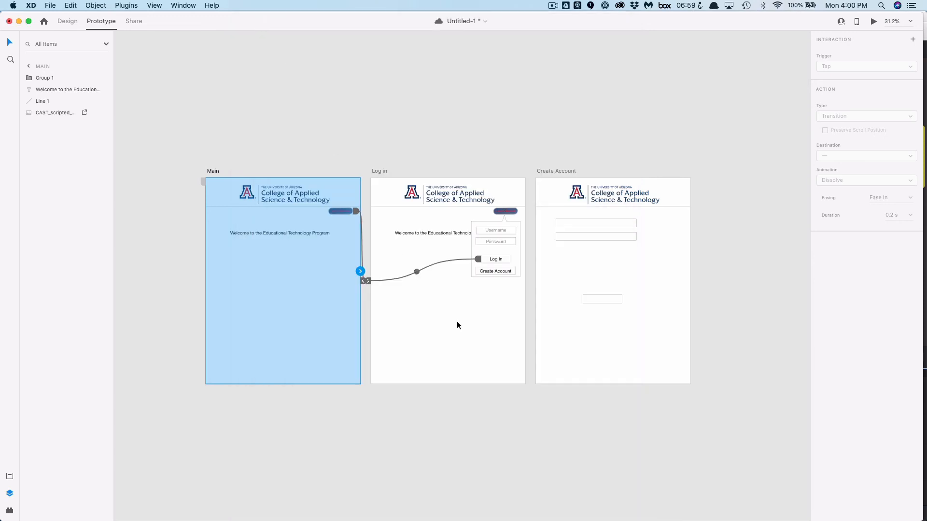
left_click(464, 331)
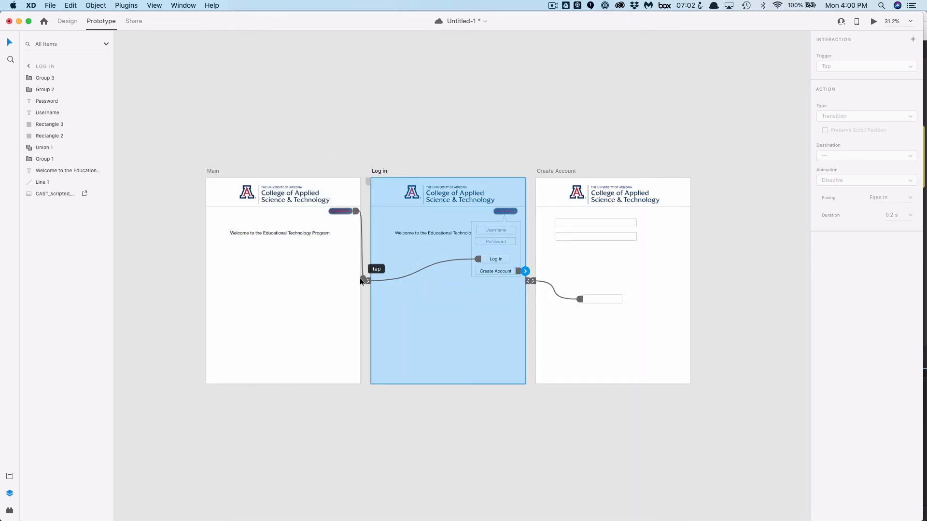
left_click(320, 285)
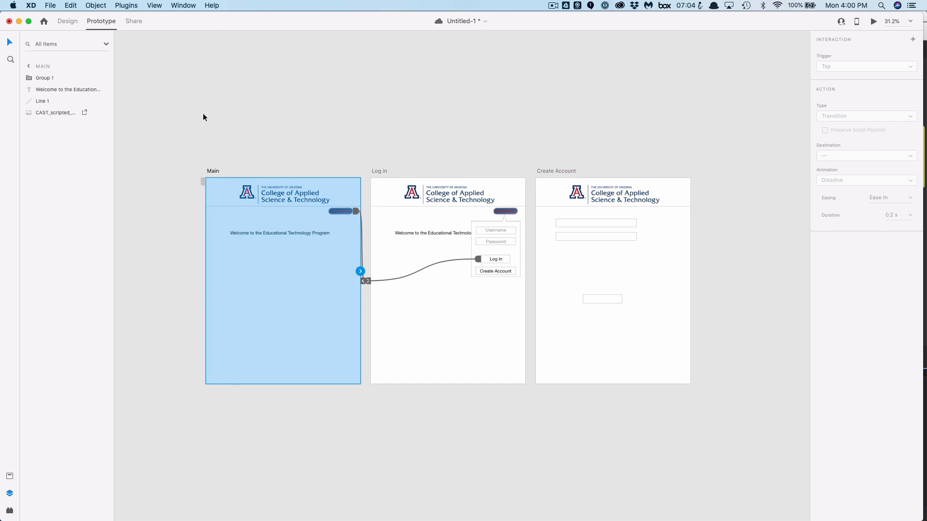
Duplicate the Main artboard
left_click(30, 66)
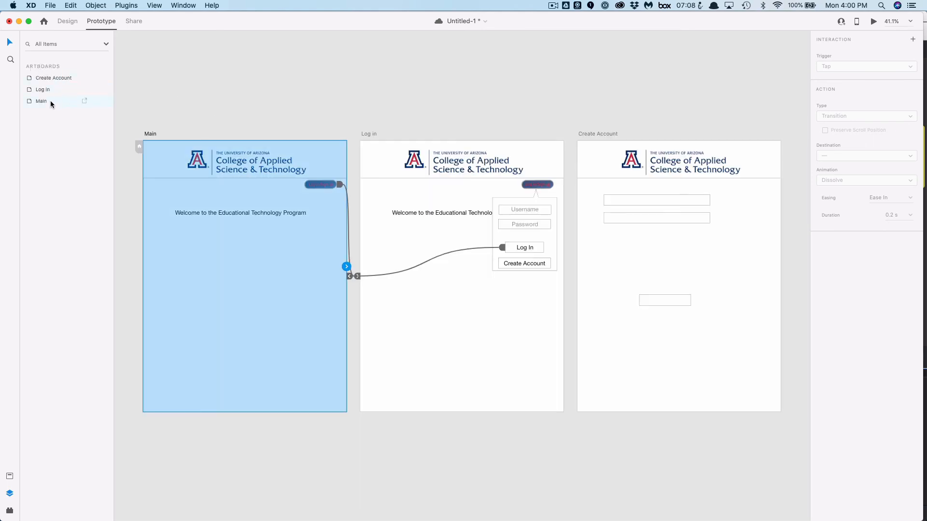
left_click(51, 100)
left_click(71, 6)
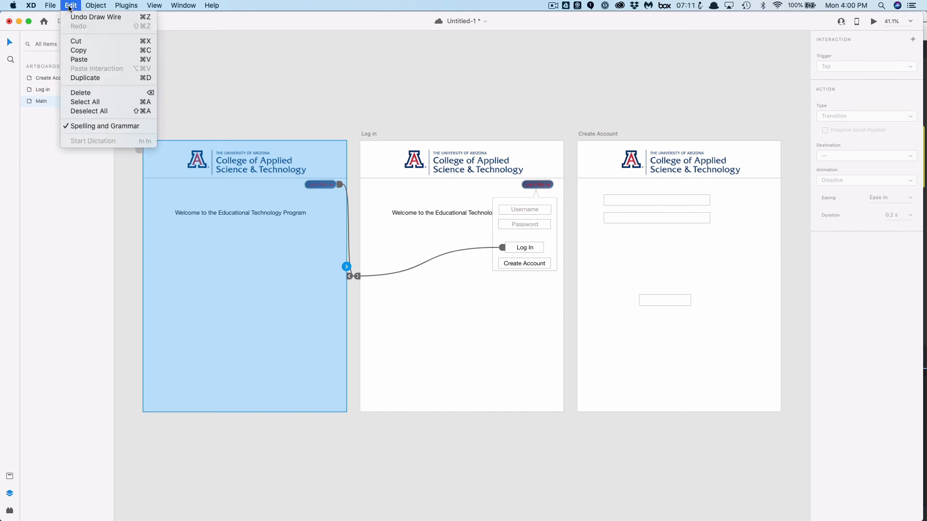
left_click(89, 78)
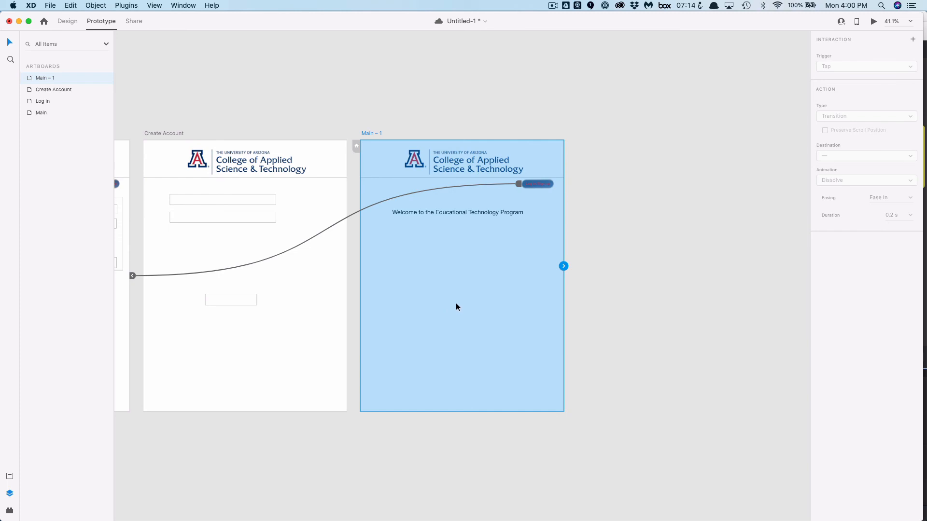
scroll(455, 307, "down", 6)
scroll(456, 304, "up", 2)
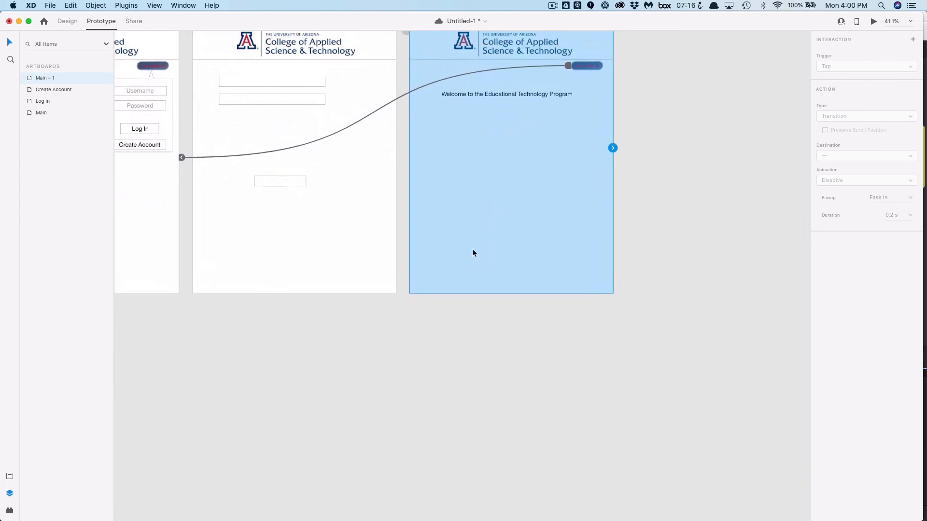
Edit the duplicated artboard's welcome text to insert the user's first name after "Welcome"
scroll(473, 249, "up", 4)
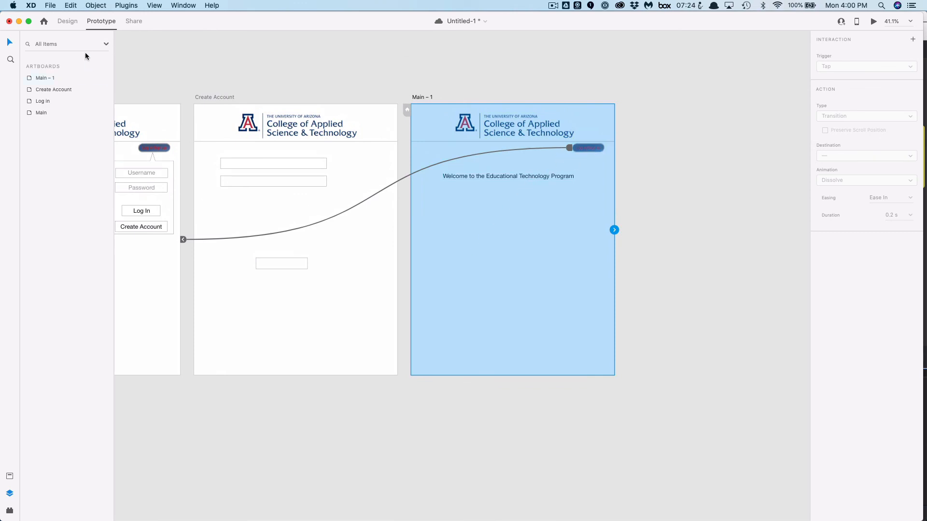
left_click(68, 22)
left_click(476, 178)
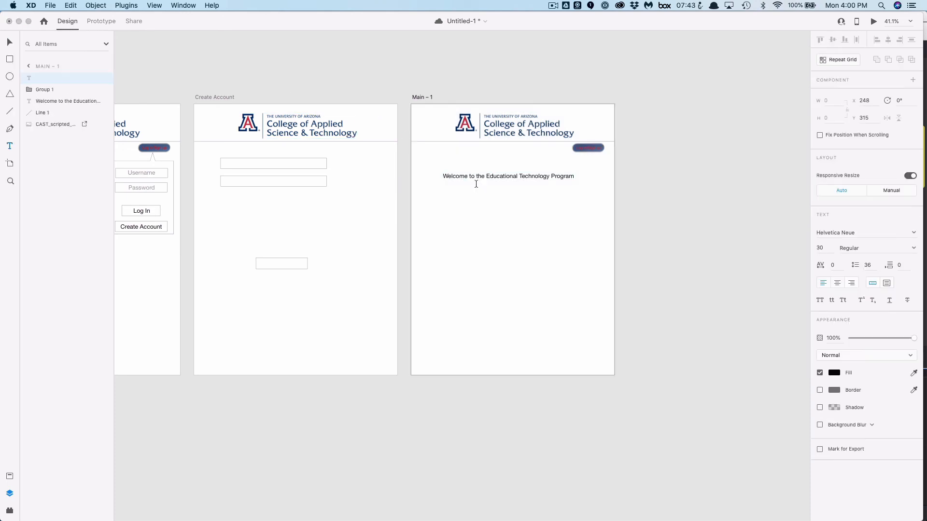
key("t")
left_click(466, 176)
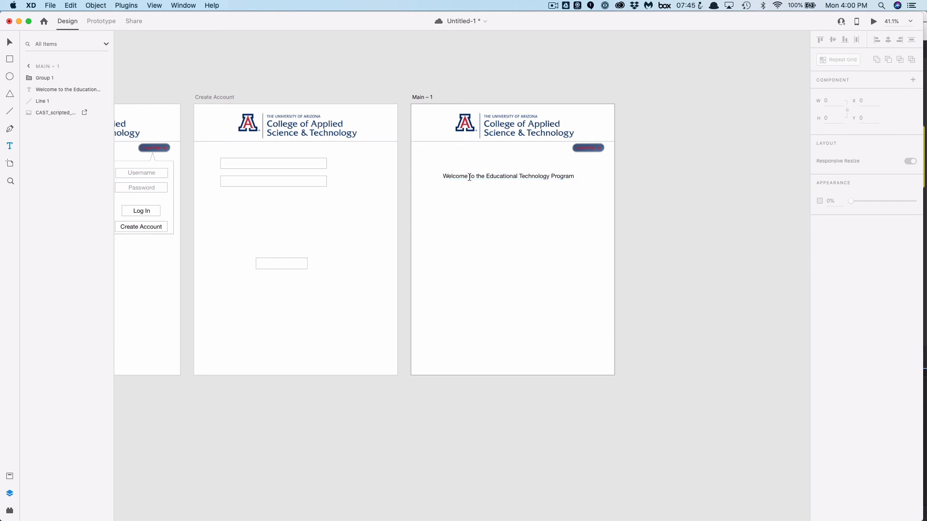
key("super+a")
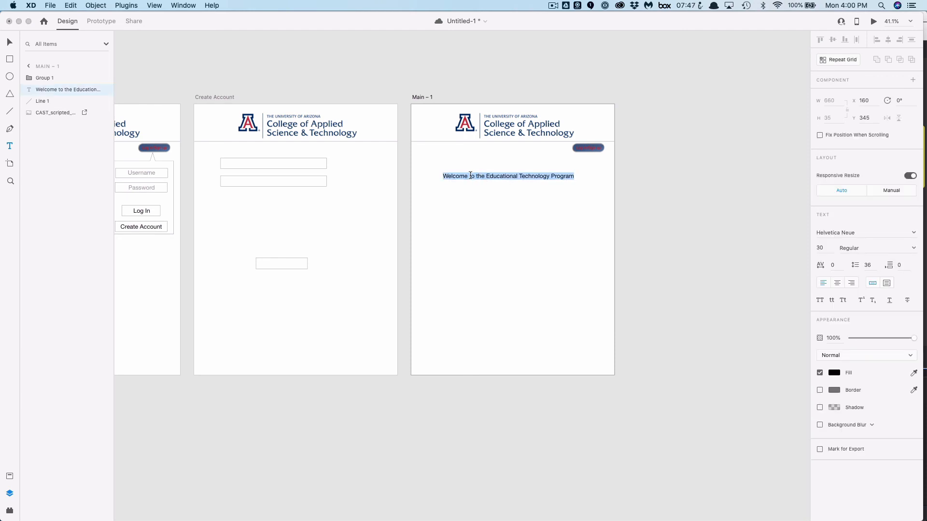
left_click(478, 178)
double_click(472, 177)
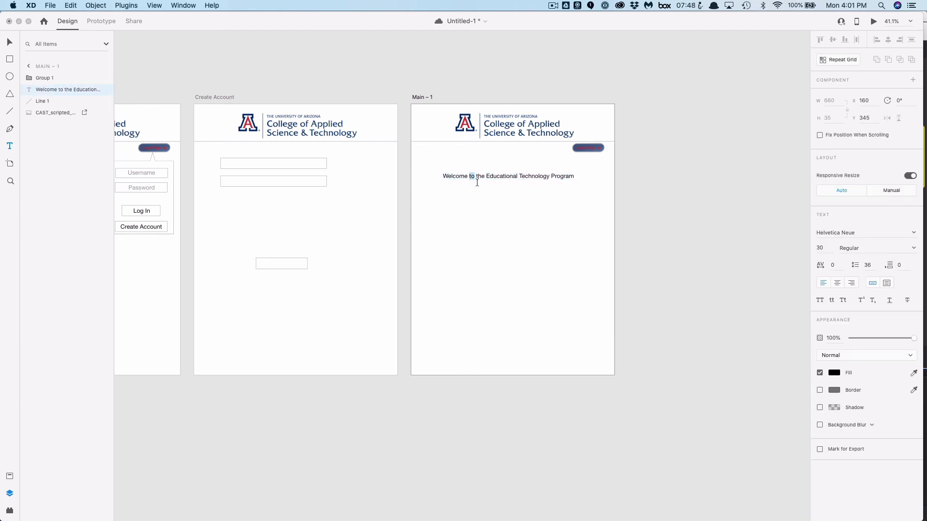
key("Left")
type("Christophe")
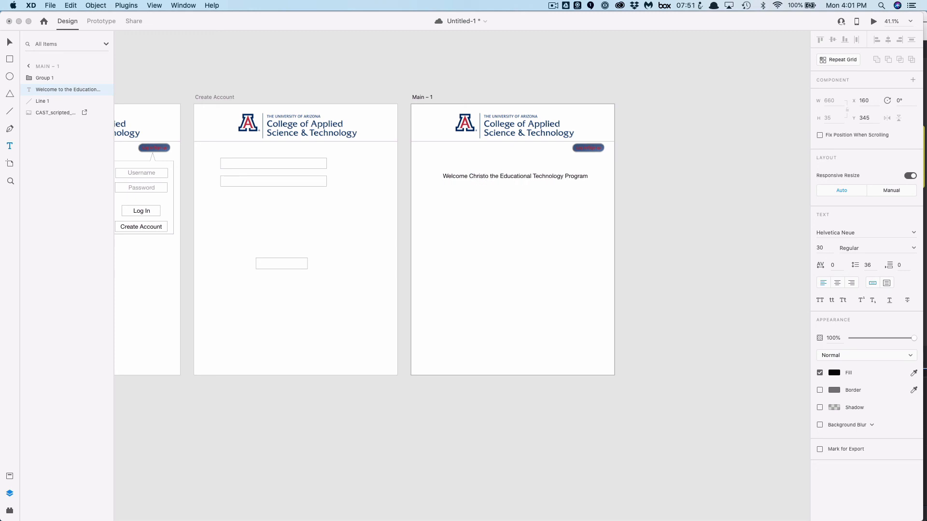
type("r")
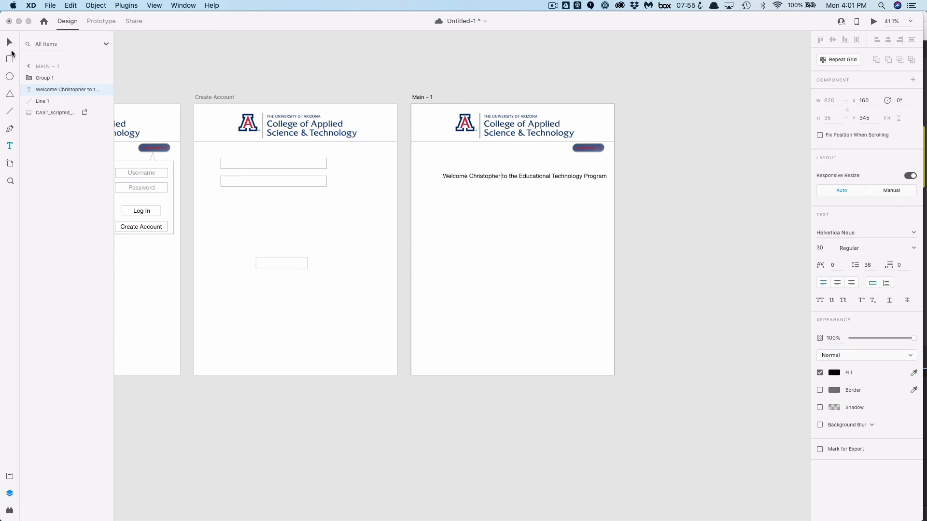
Move the edited welcome text so it sits centered on the artboard
key("Escape")
left_click_drag(505, 175, 496, 175)
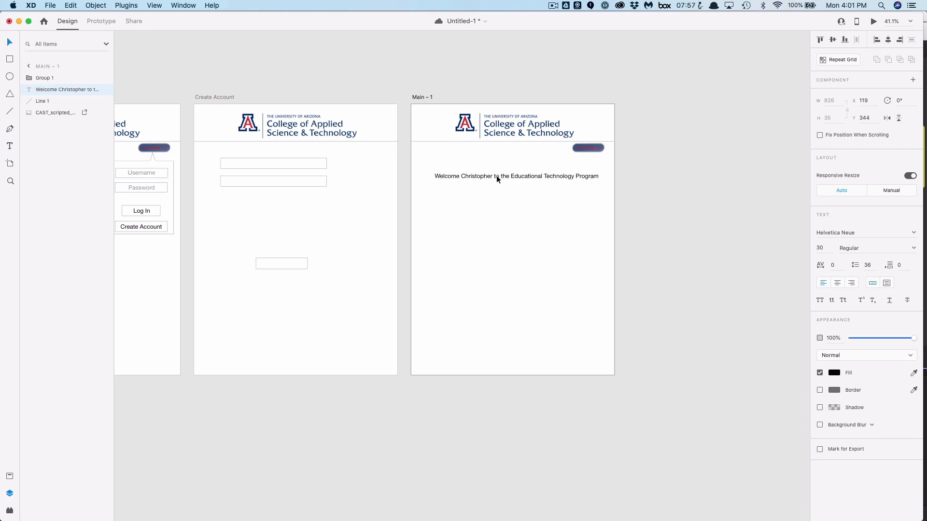
left_click(633, 207)
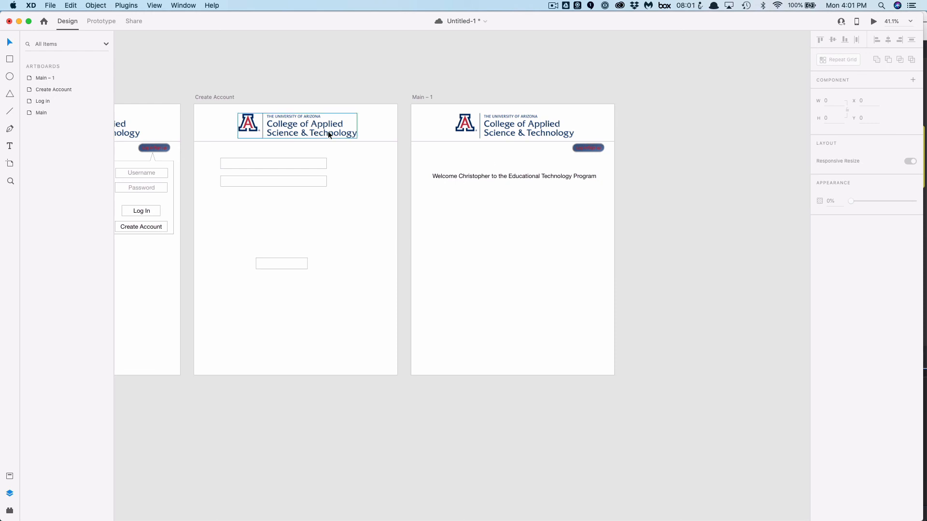
Rename the duplicated artboard to "Main Logged in"
double_click(427, 98)
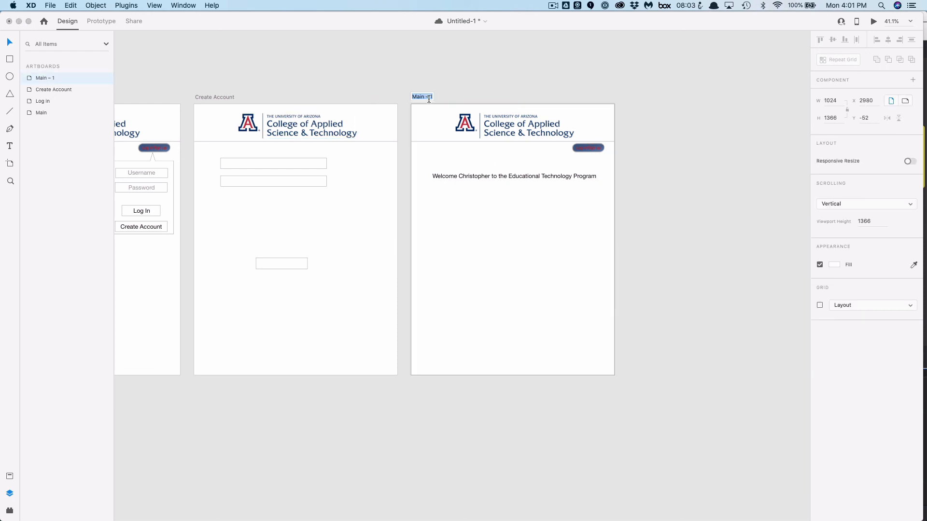
type("MAin")
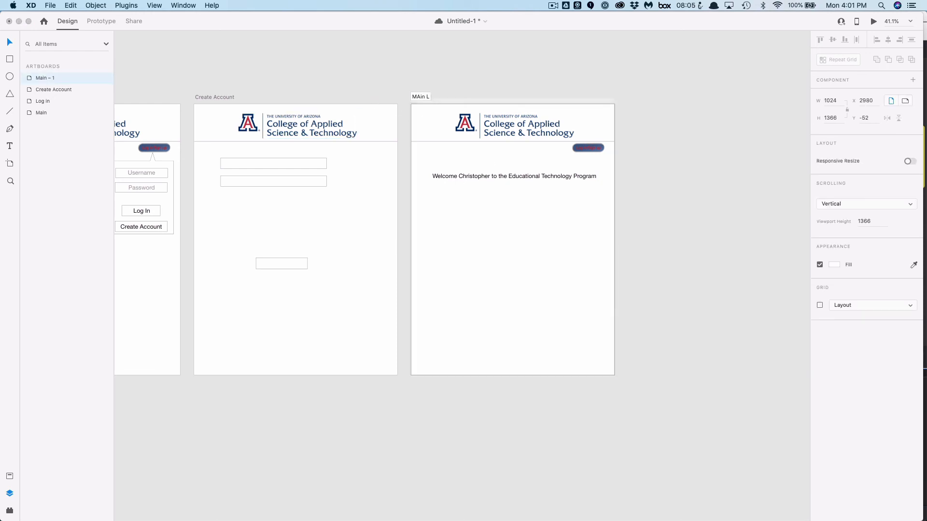
type(" Logged  in")
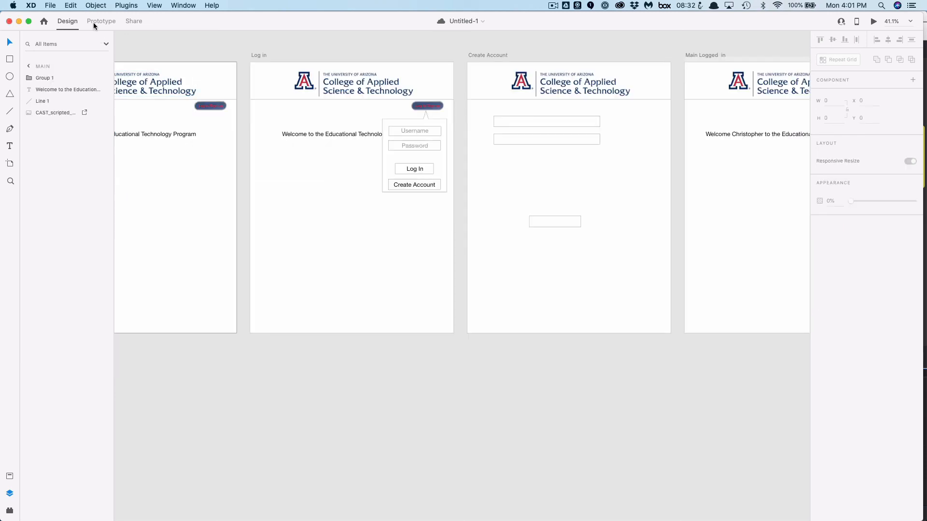
Relink the Log In artboard's Log In button to the Main Logged in artboard
left_click(101, 21)
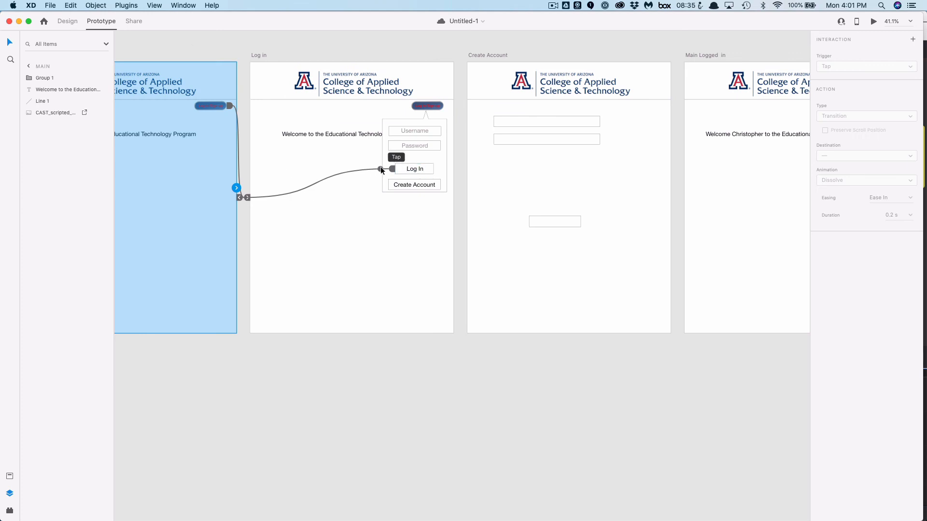
left_click(401, 169)
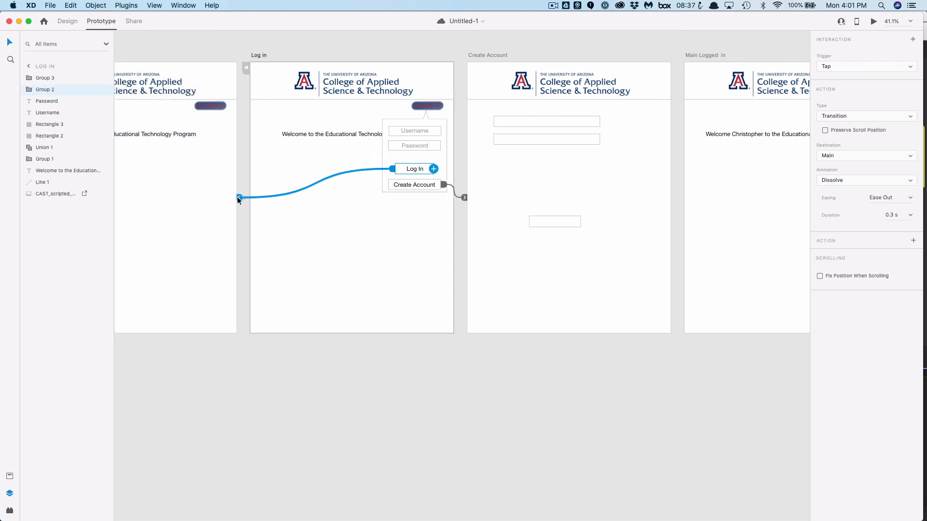
left_click_drag(239, 198, 710, 219)
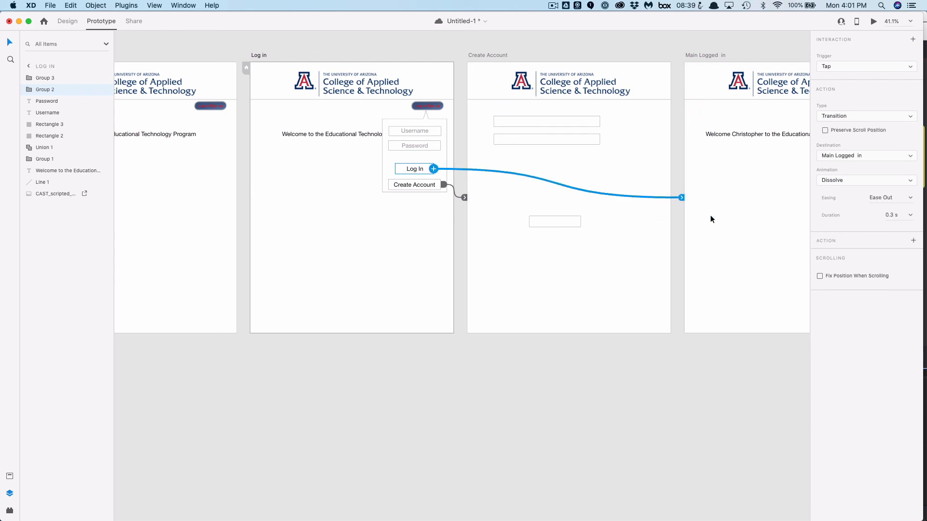
left_click(194, 194)
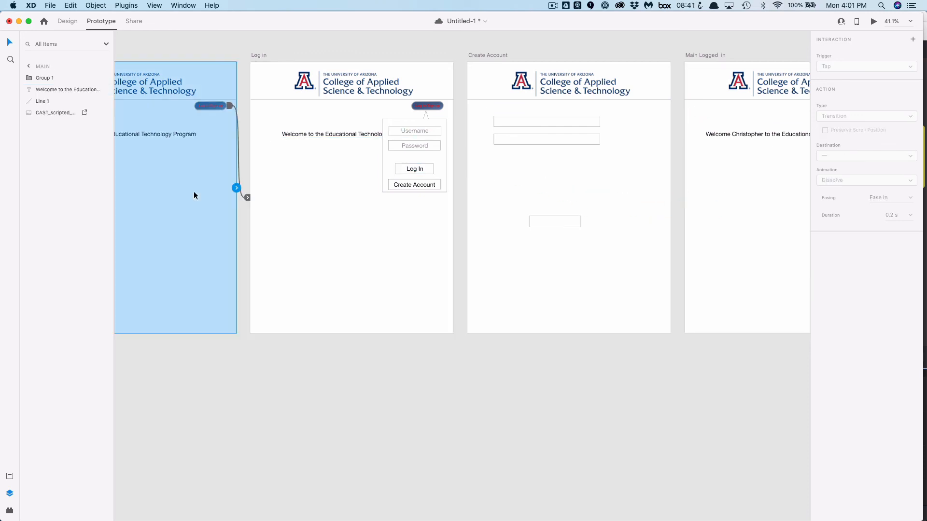
Preview the prototype and test the Log in/Sign up dropdown and Log In button flow
left_click(874, 21)
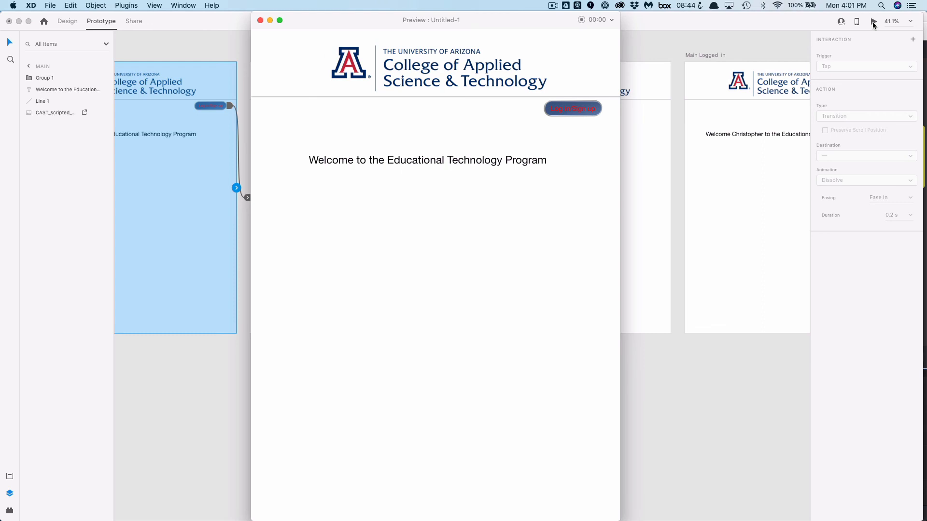
left_click(592, 109)
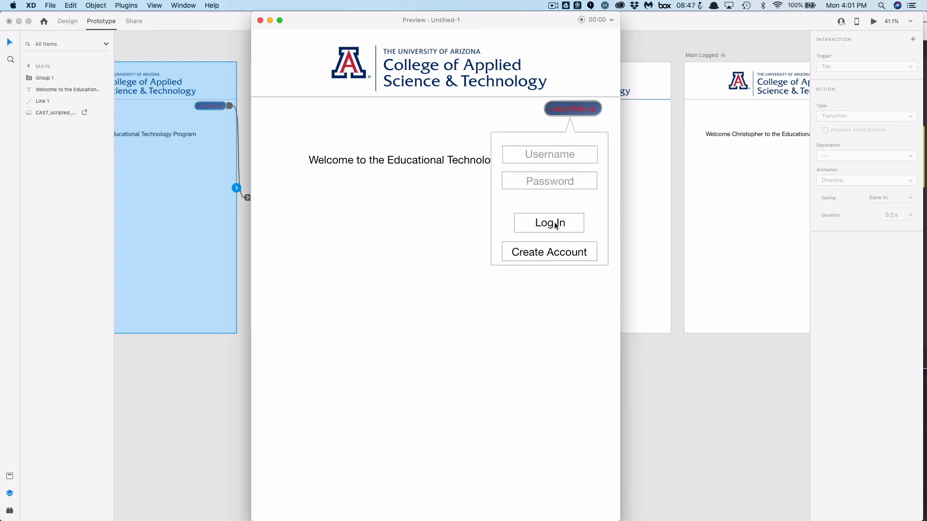
left_click(557, 222)
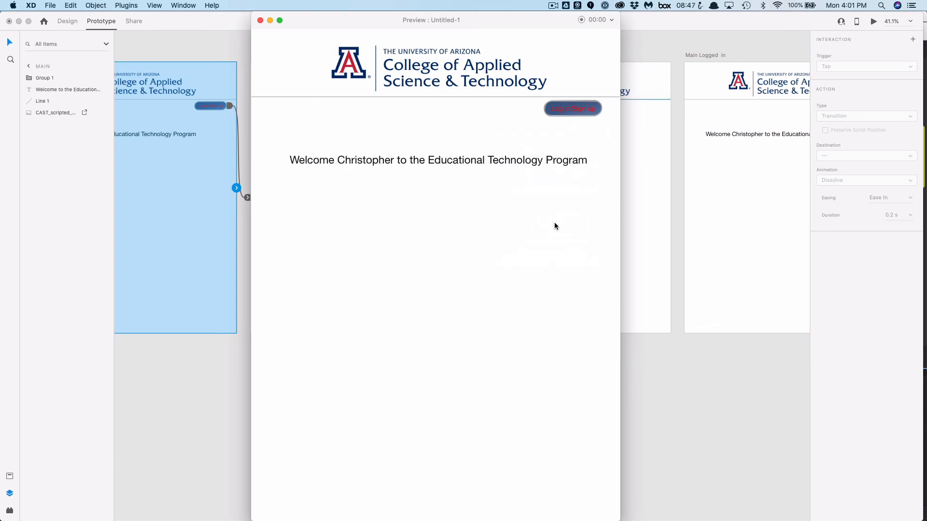
left_click(574, 111)
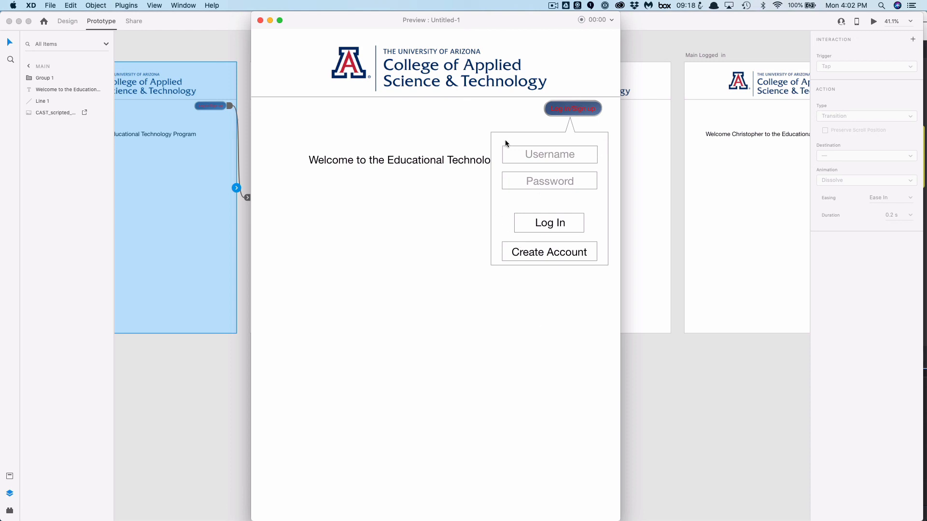
left_click(260, 20)
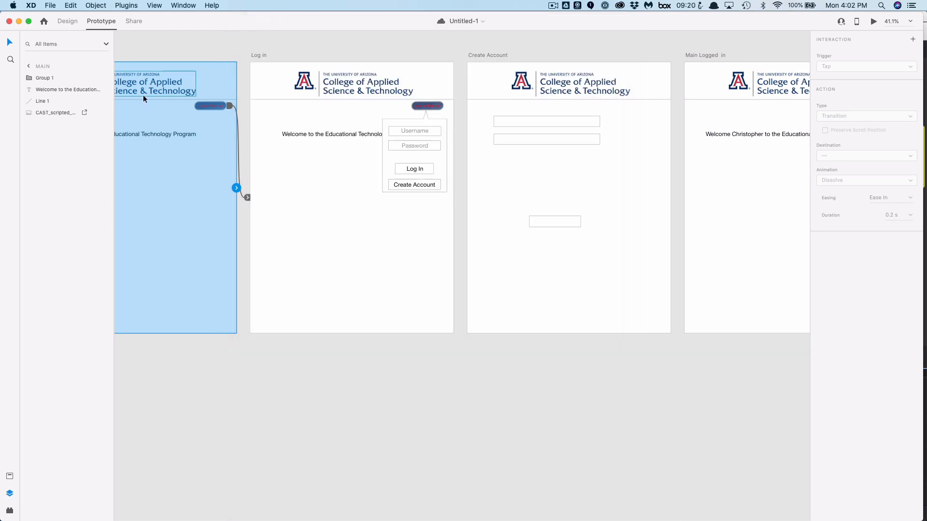
Replace the Username placeholder on the Log In artboard with a sample username
left_click(323, 213)
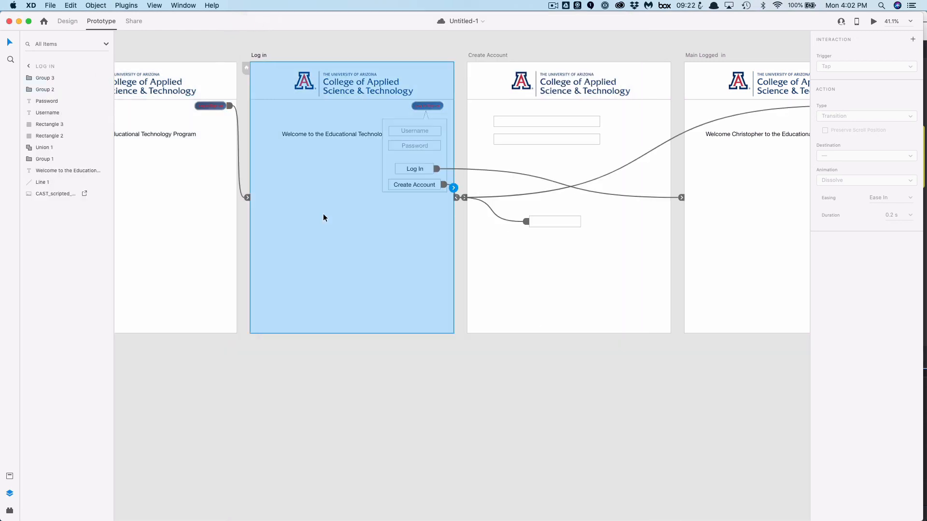
left_click(414, 129)
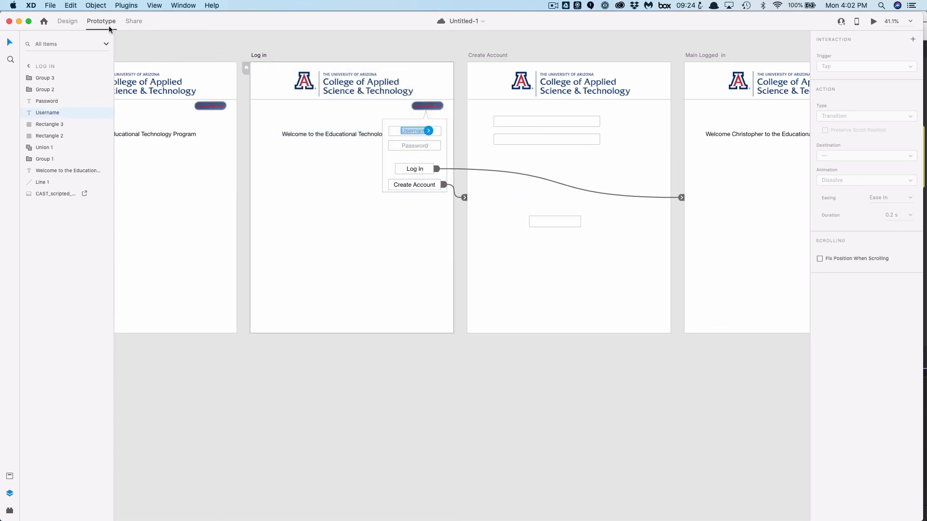
left_click(68, 21)
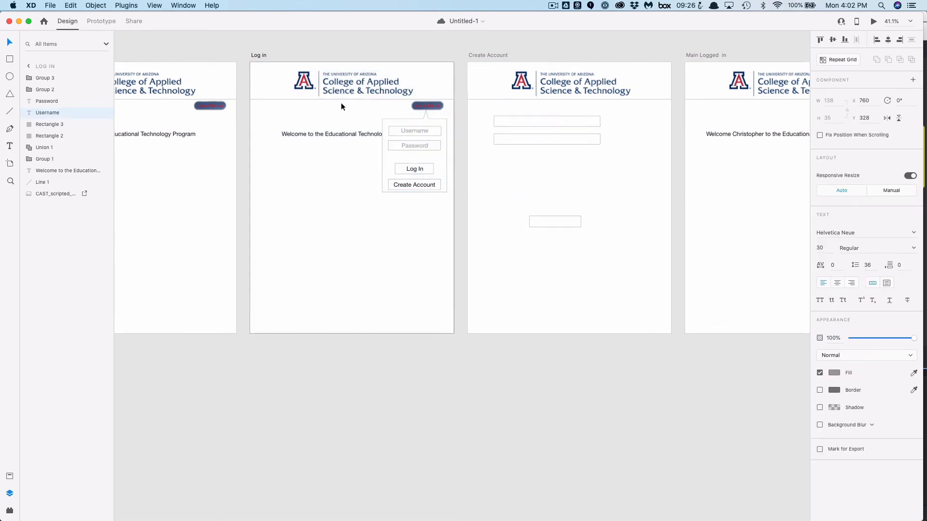
scroll(341, 102, "up", 8)
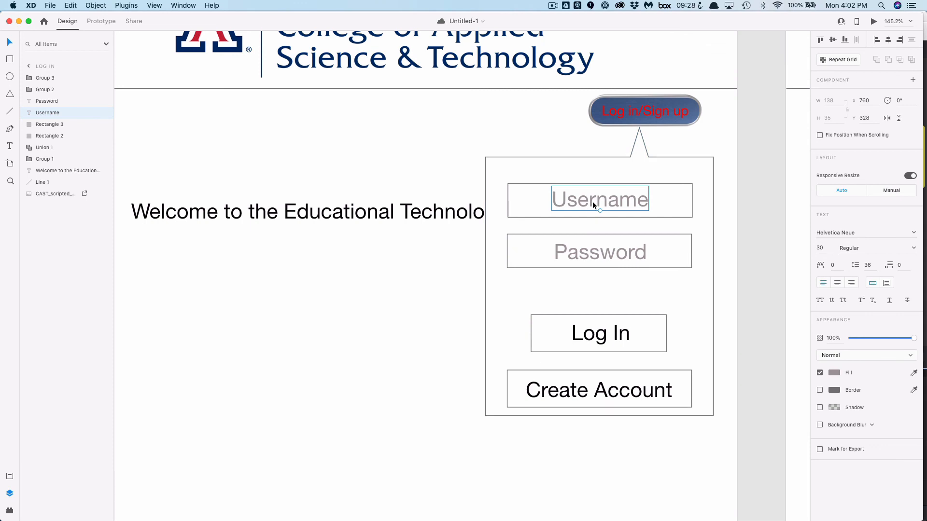
double_click(593, 203)
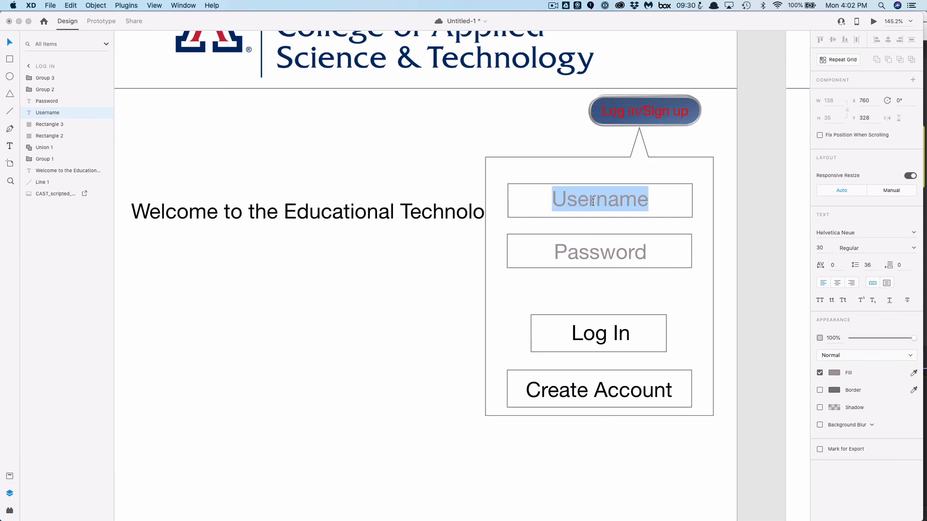
type("CGJ")
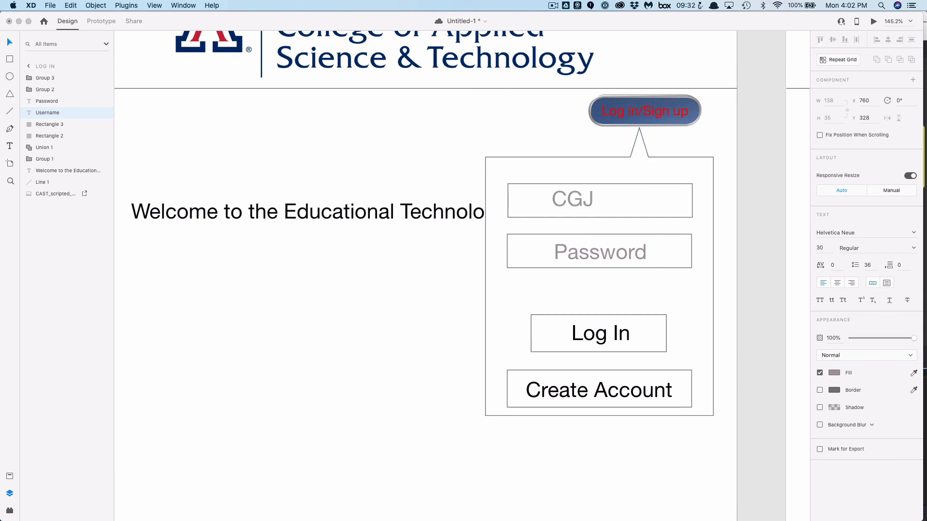
Replace the Password placeholder with ten asterisks and set that text's fill to black
double_click(613, 252)
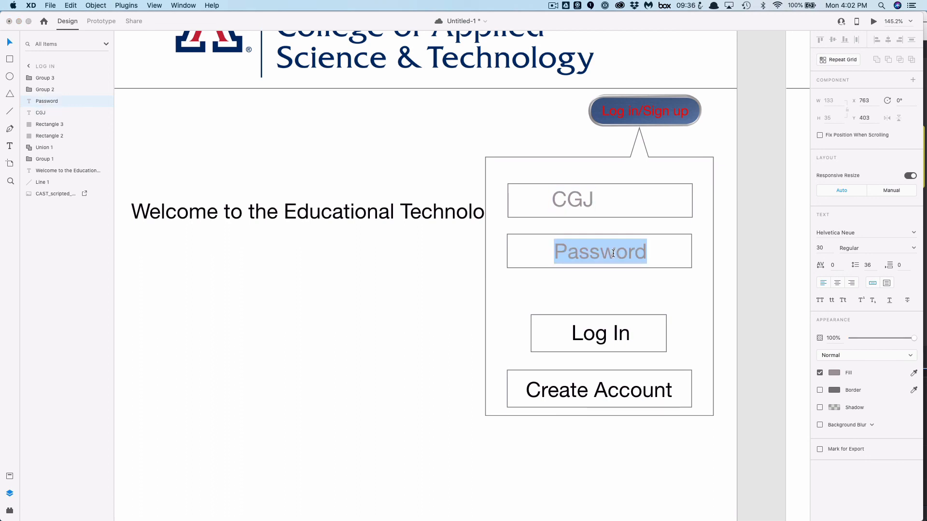
type("**********")
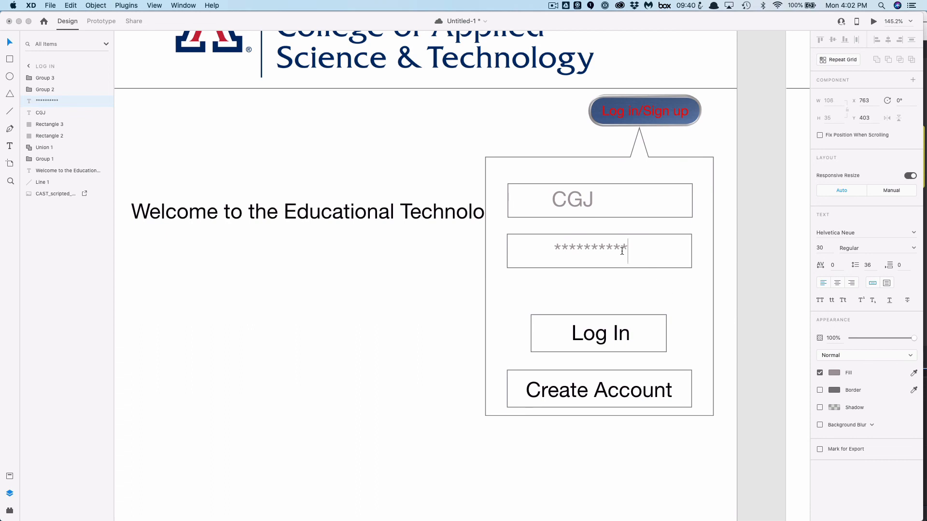
key("super+a")
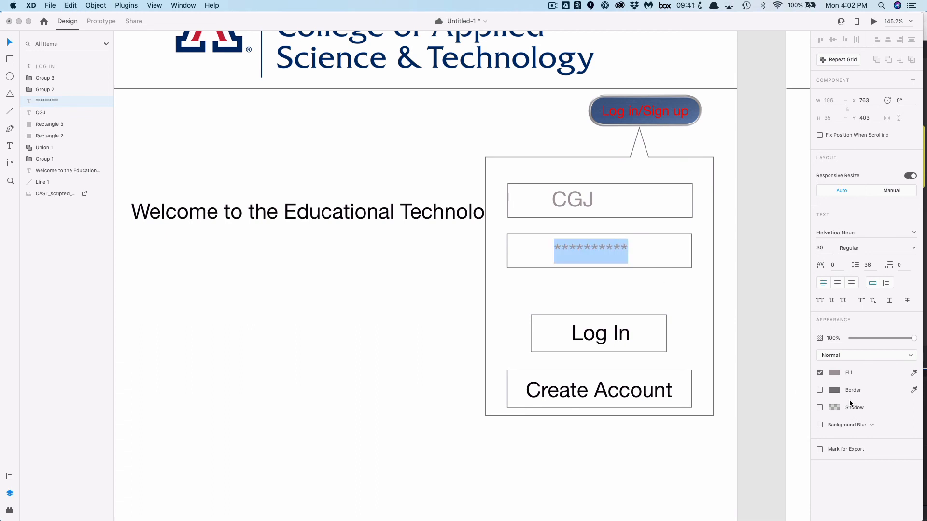
left_click(835, 373)
left_click_drag(757, 383, 722, 392)
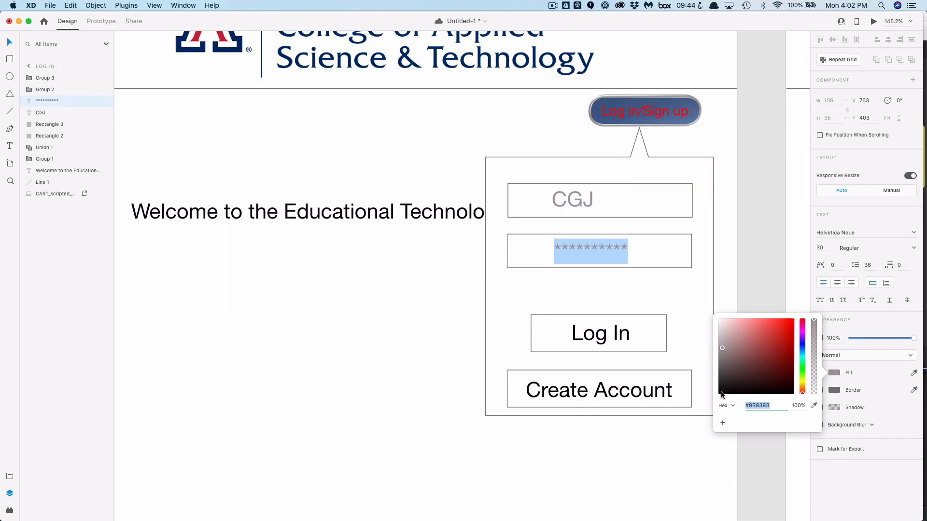
left_click(585, 209)
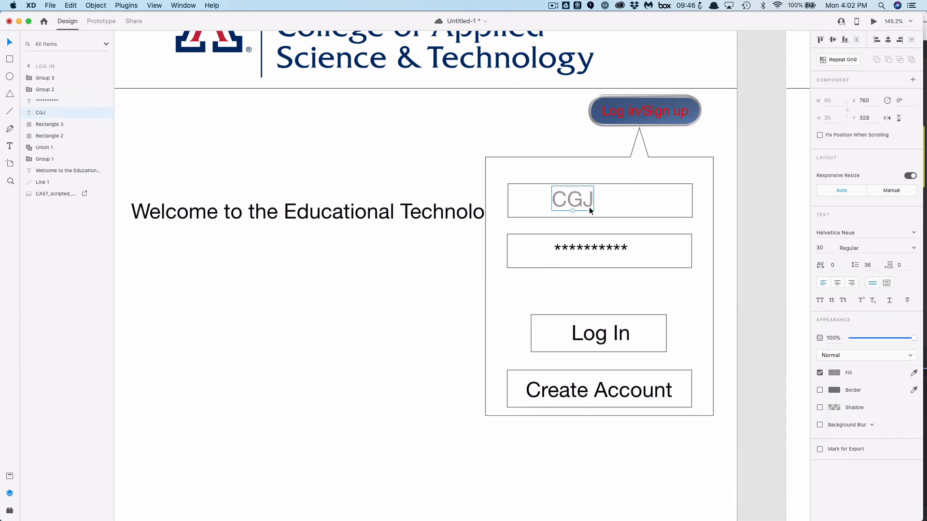
Set the username text's fill to #070606 and center it in its field
double_click(589, 208)
key("super+a")
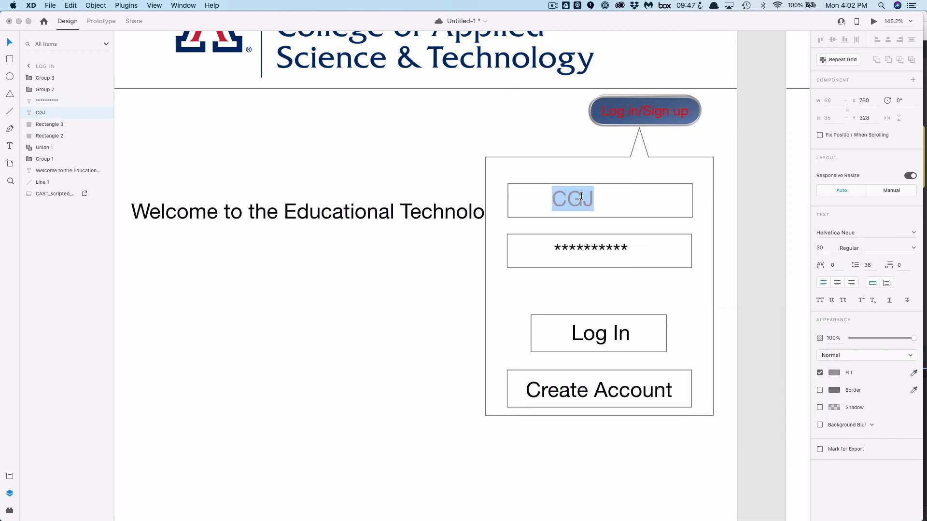
left_click(834, 373)
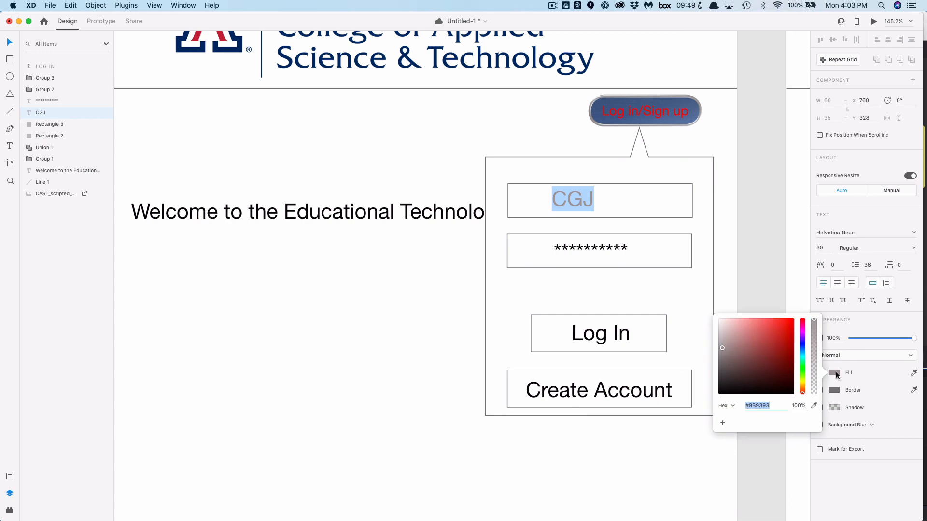
left_click(722, 393)
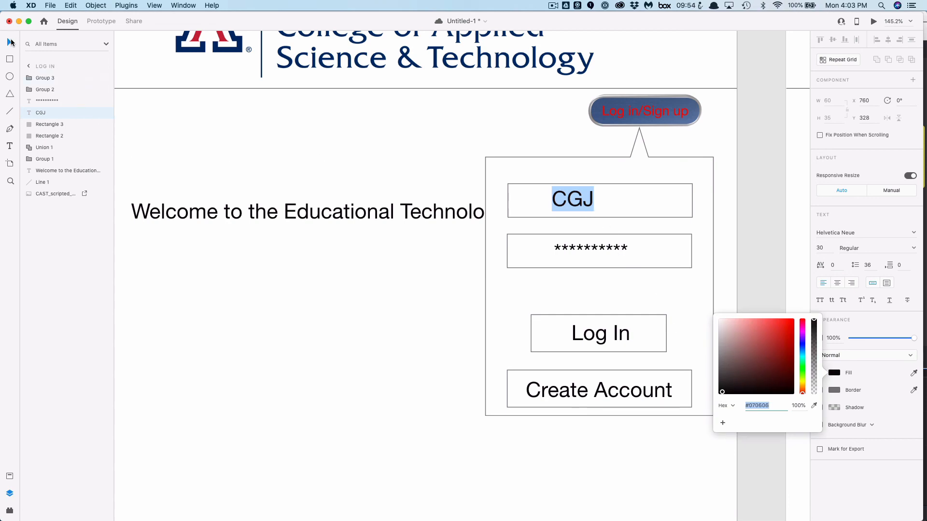
left_click(14, 38)
left_click_drag(585, 202, 607, 205)
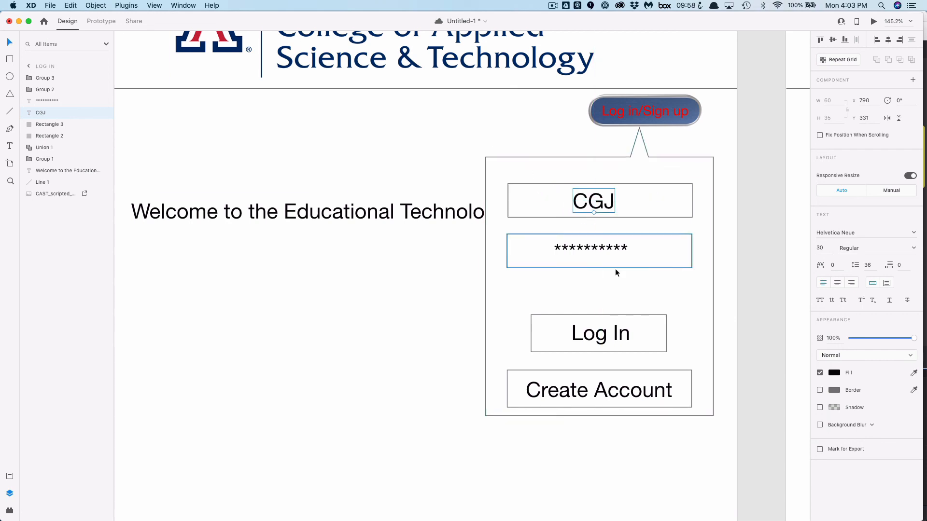